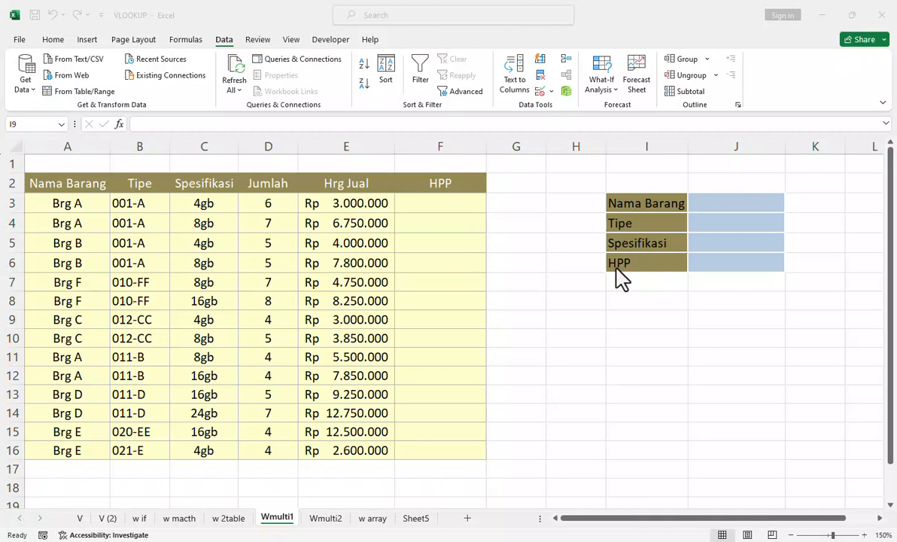
Step: Open the Wmulti2 sheet and enlarge its view to 140%
left_click(325, 518)
left_click(326, 519)
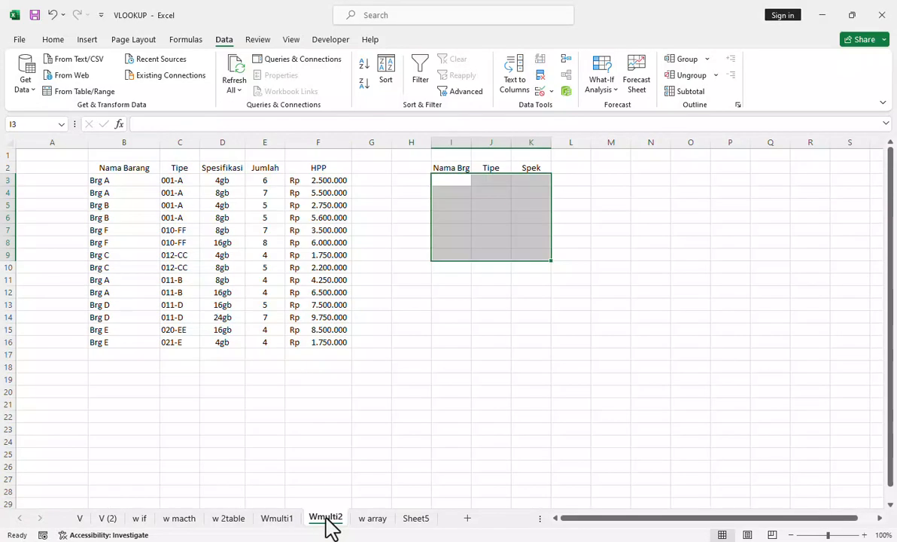
left_click(864, 534)
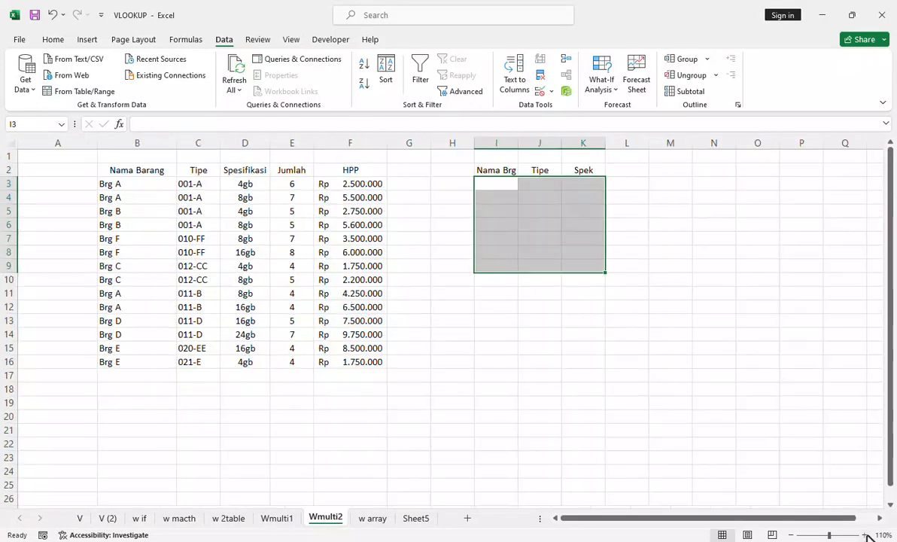
left_click(864, 534)
left_click(864, 534)
left_click(864, 534)
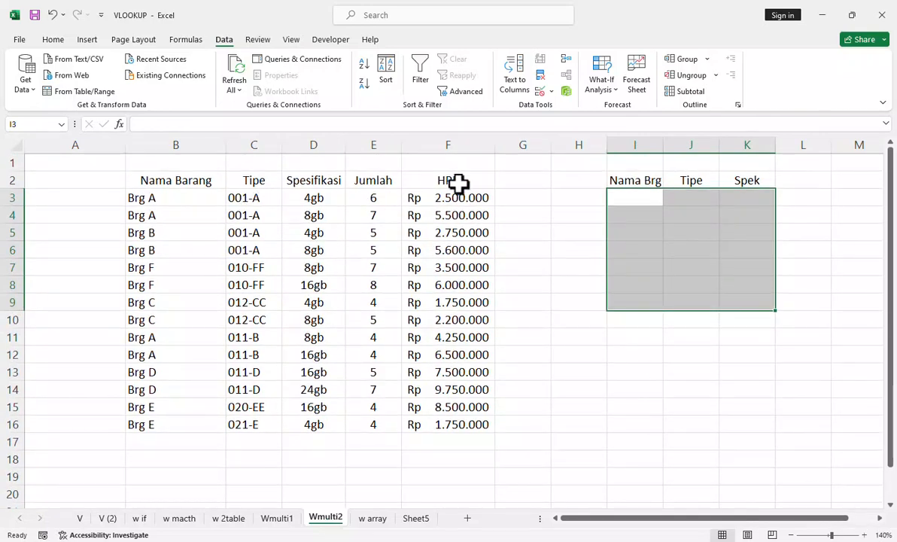
Step: On the Wmulti1 sheet, enter Brg A as the Nama Barang lookup value in cell J3
left_click(278, 520)
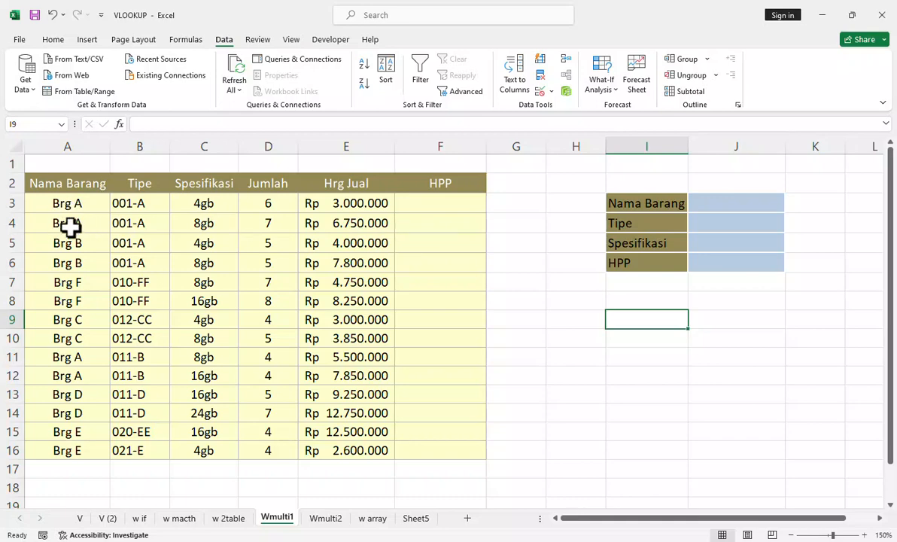
left_click_drag(68, 223, 452, 223)
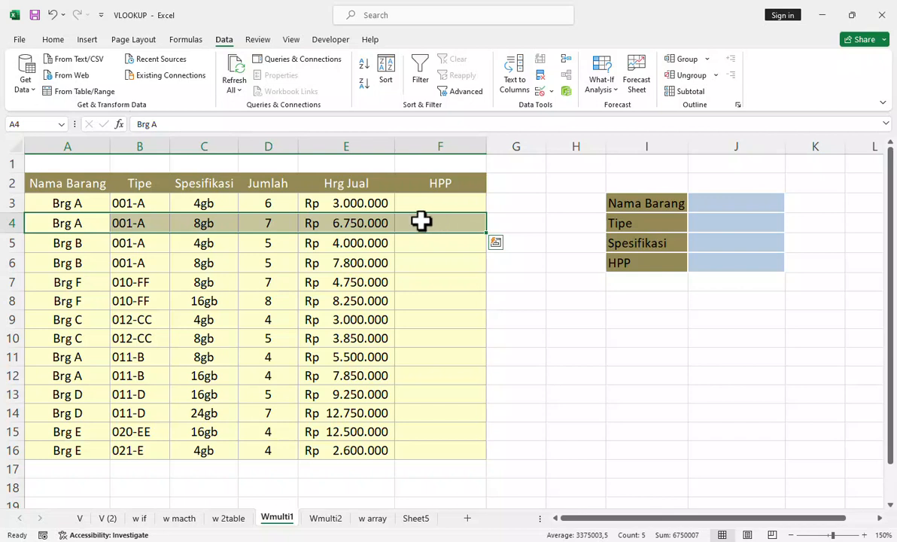
left_click_drag(30, 202, 424, 208)
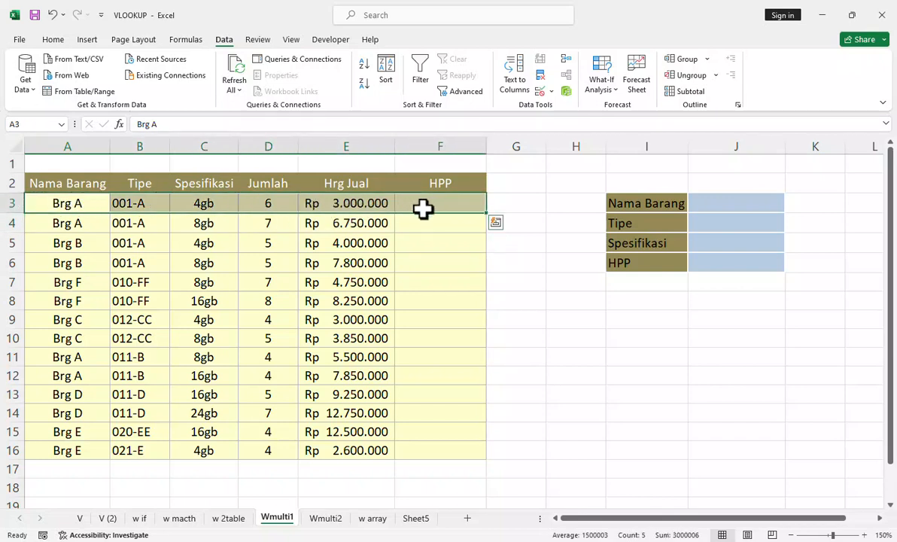
left_click(728, 209)
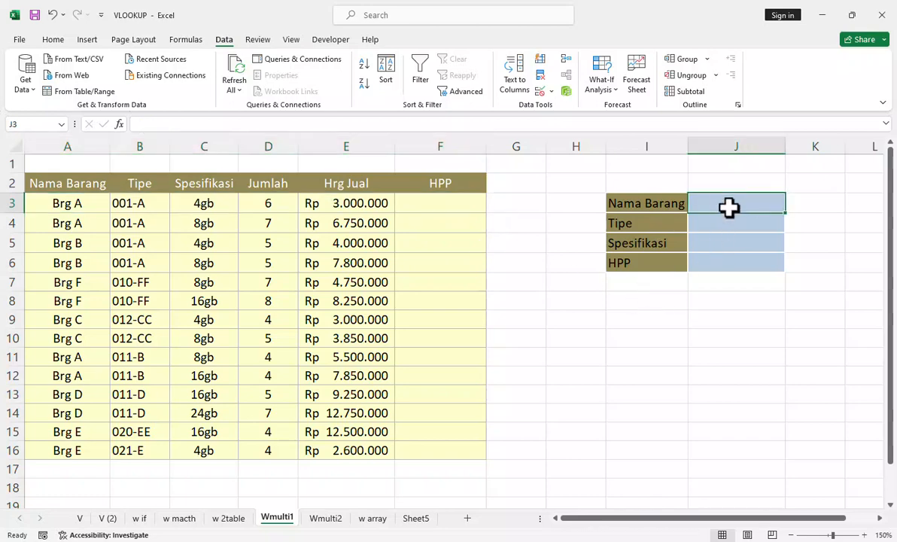
type("Brg A")
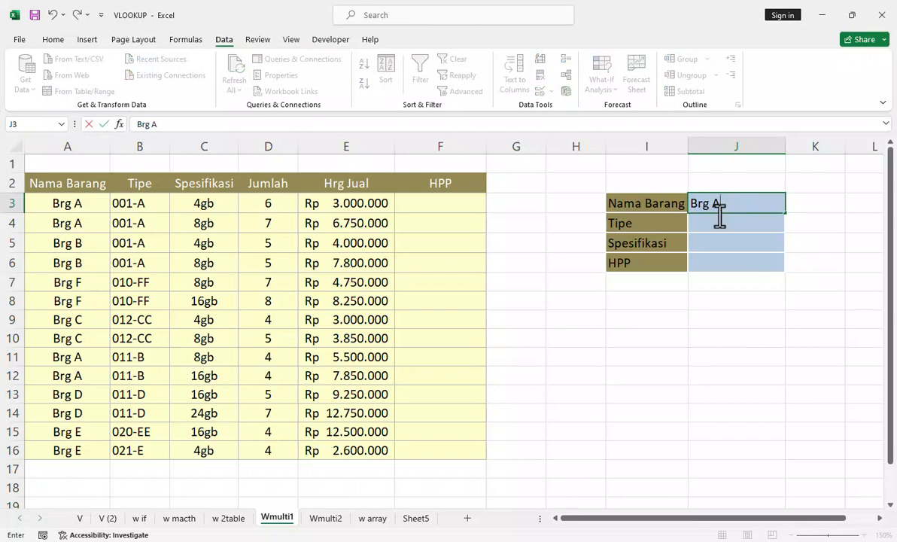
Step: Enter =VLOOKUP(J3;A3:F16;5;FALSE) in cell I8 to look up the Hrg Jual of the item in J3
left_click(635, 302)
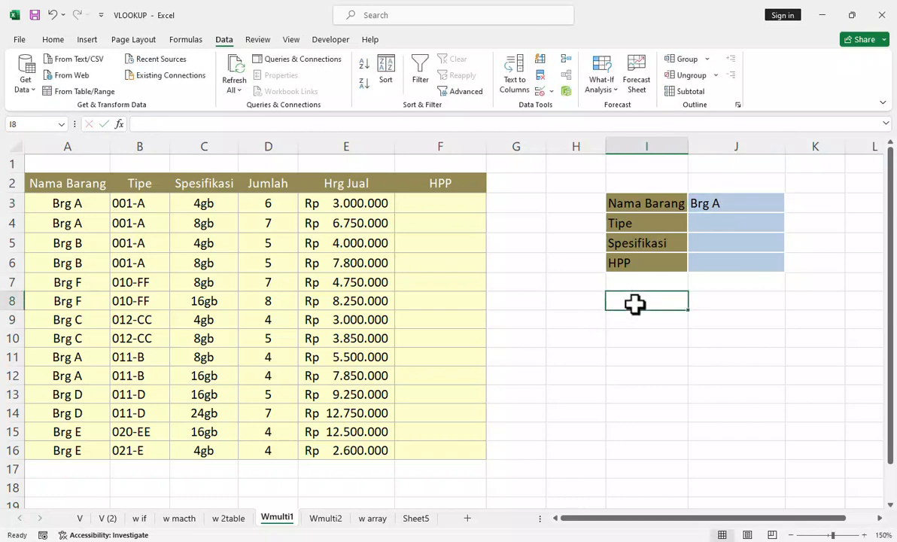
type("=vl")
key("Tab")
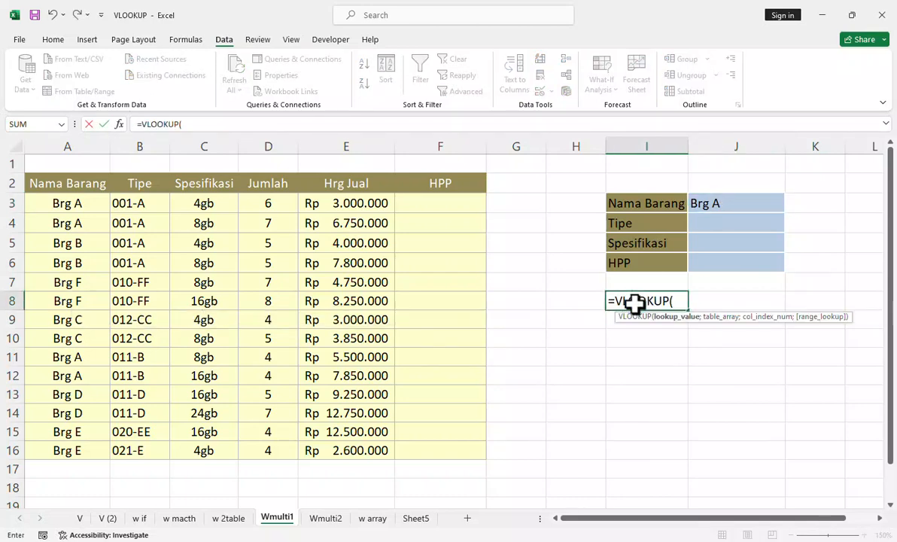
left_click(715, 203)
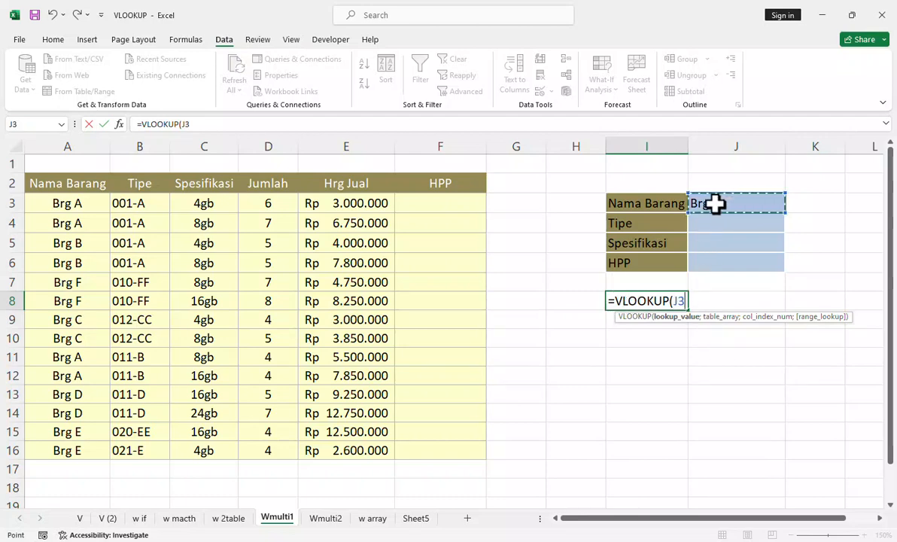
type(";")
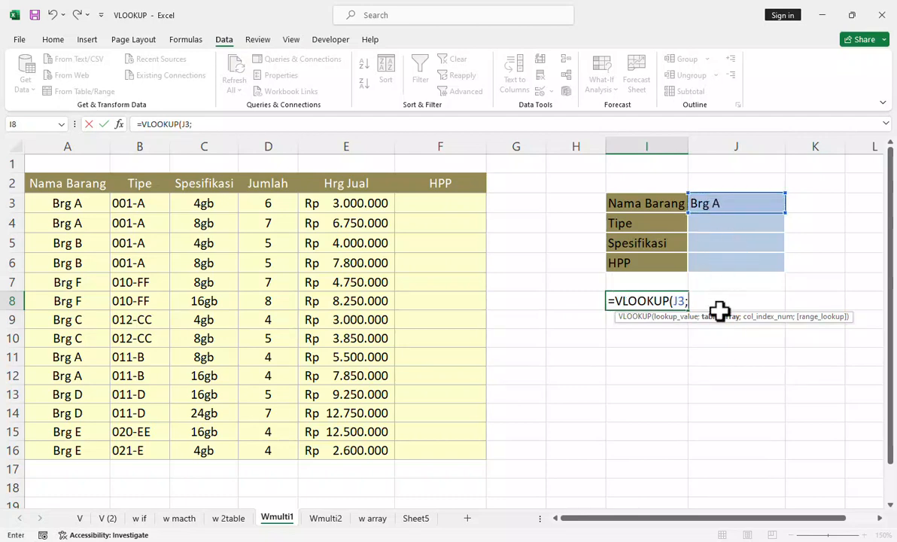
left_click_drag(73, 195, 435, 444)
type(";")
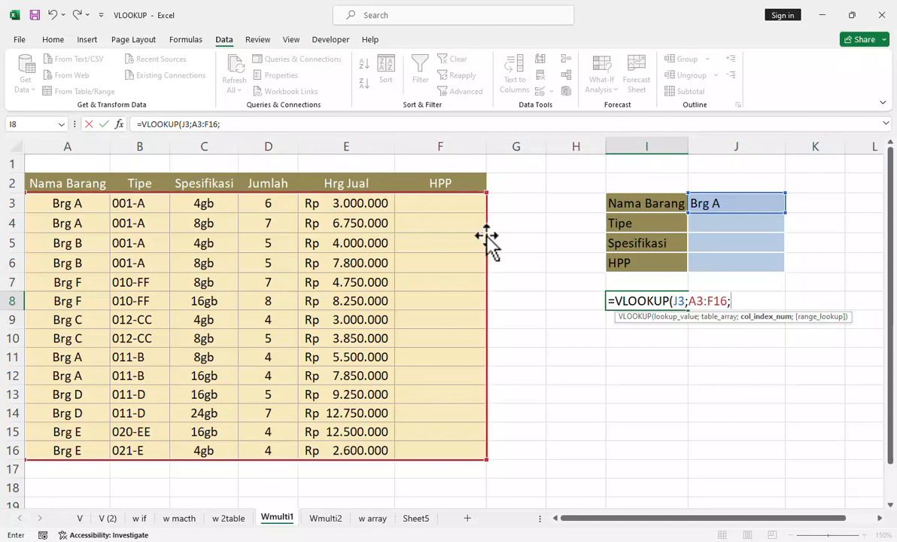
type("5;")
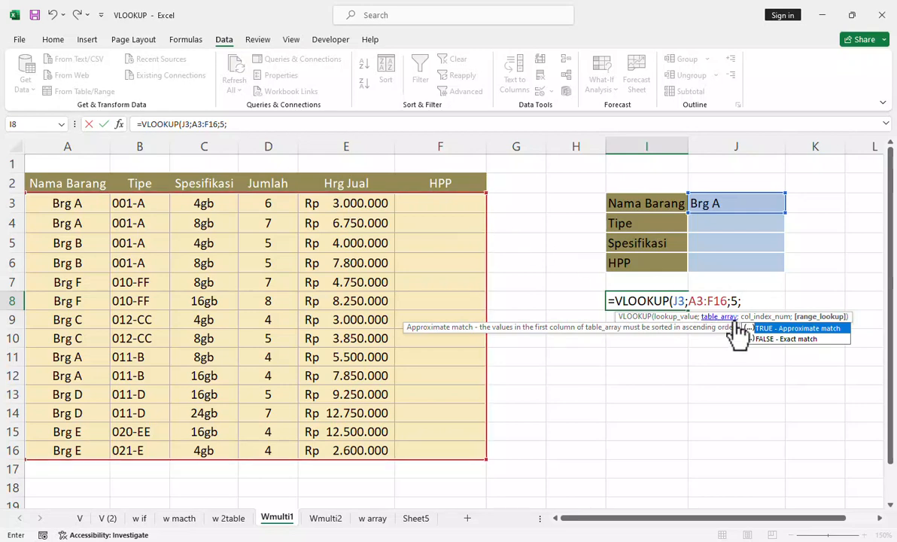
double_click(749, 339)
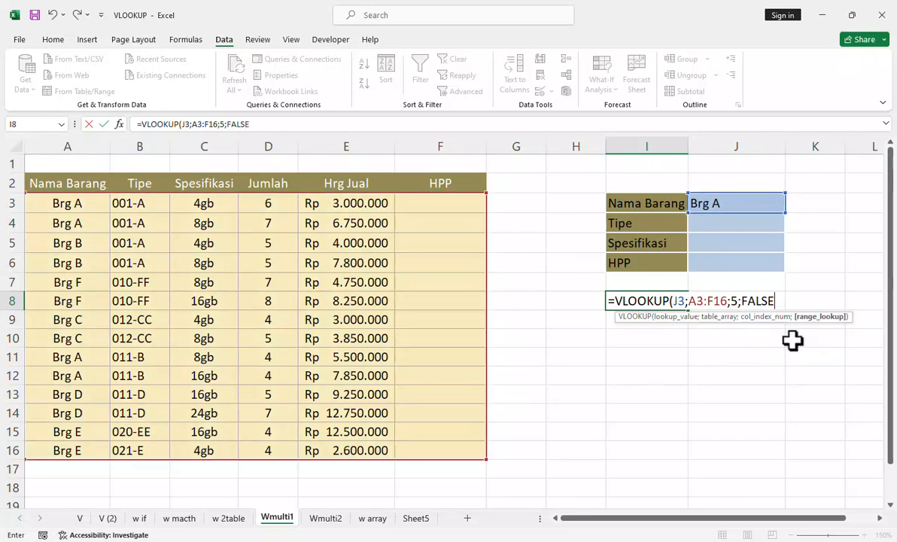
type(")")
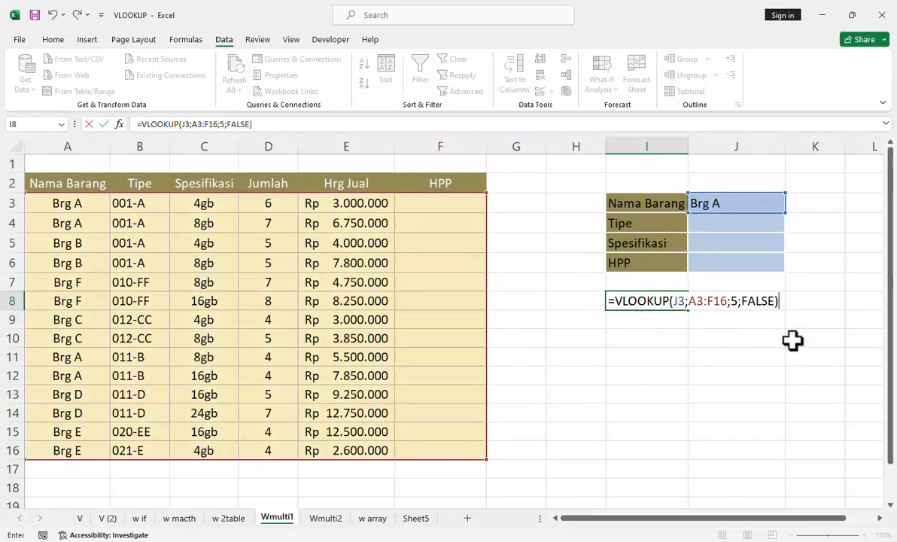
key("Return")
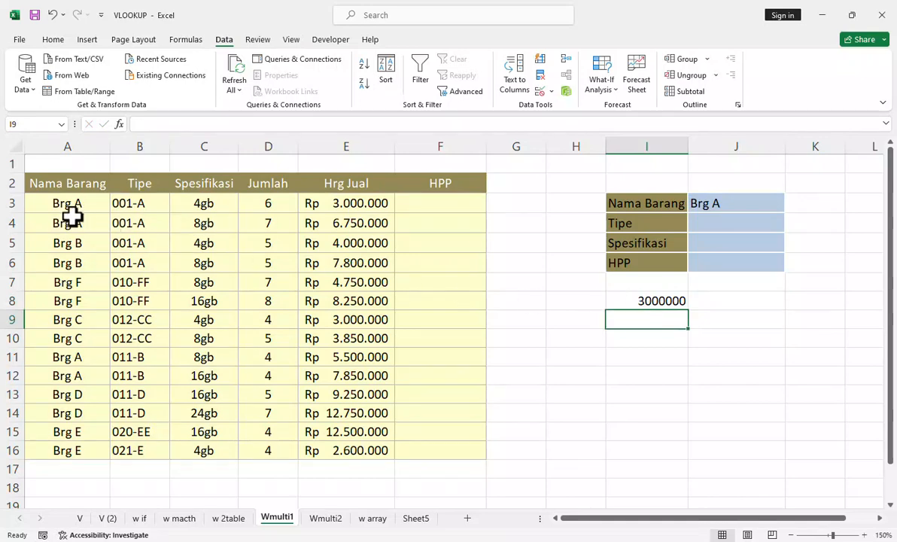
Step: Clear the VLOOKUP formula from cell I8 on the Wmulti1 sheet
left_click(678, 301)
key("Delete")
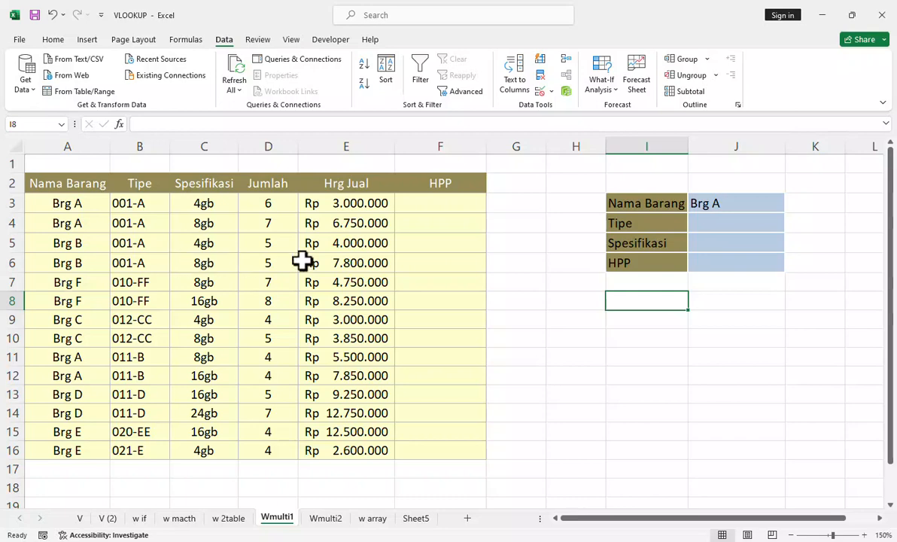
Step: On the Wmulti2 sheet, enter =B3&C3&D3 in cell A3 to join item name, type and specification into one key
left_click(331, 527)
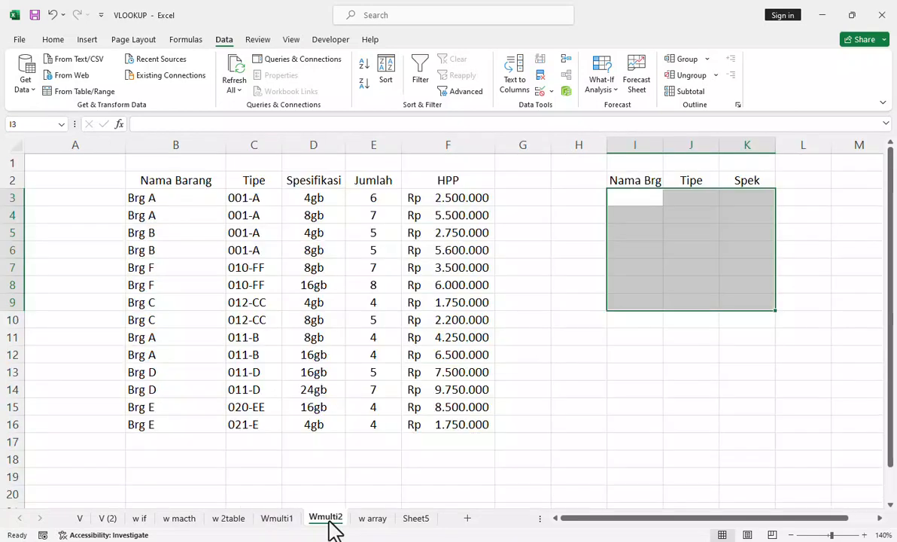
left_click(580, 352)
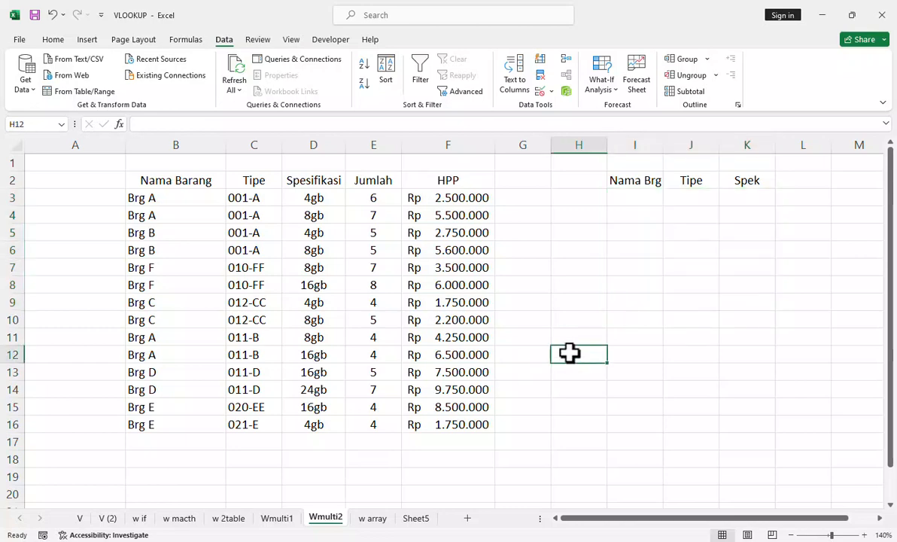
left_click(280, 519)
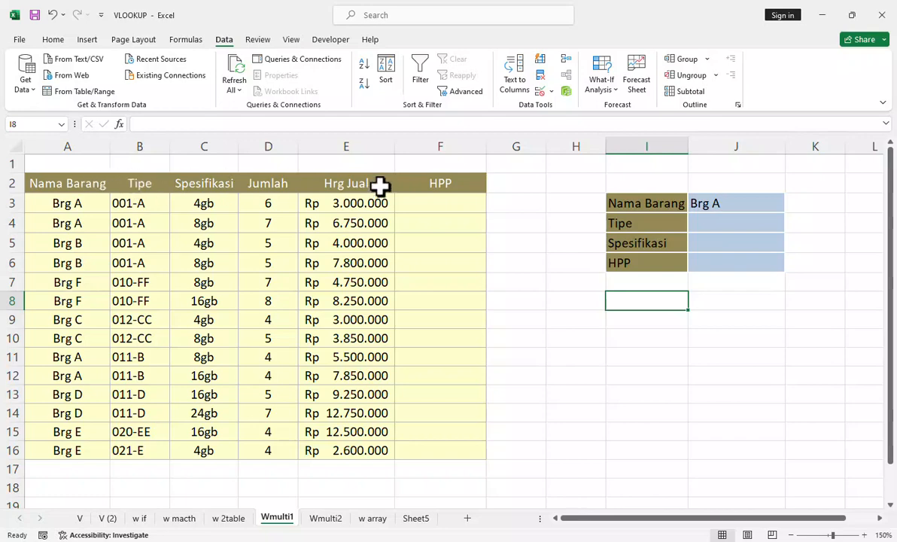
left_click(331, 519)
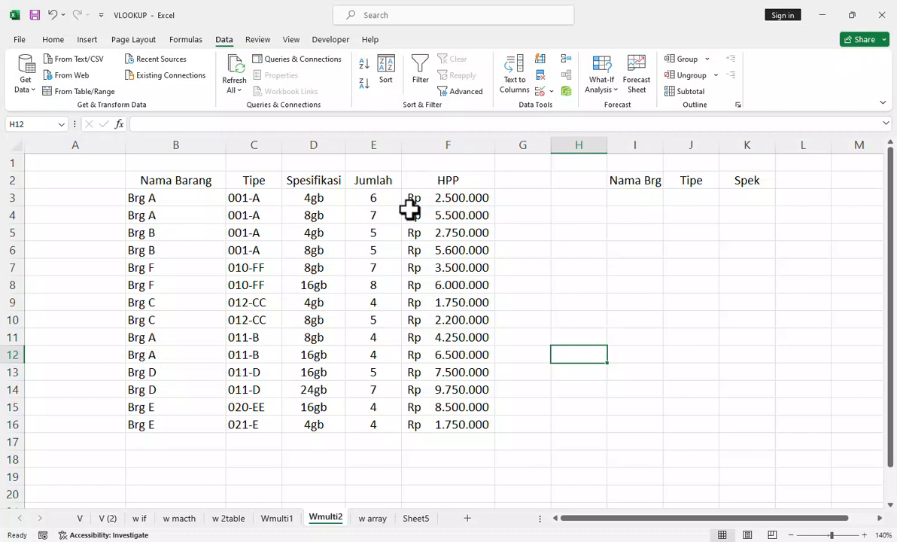
left_click(46, 198)
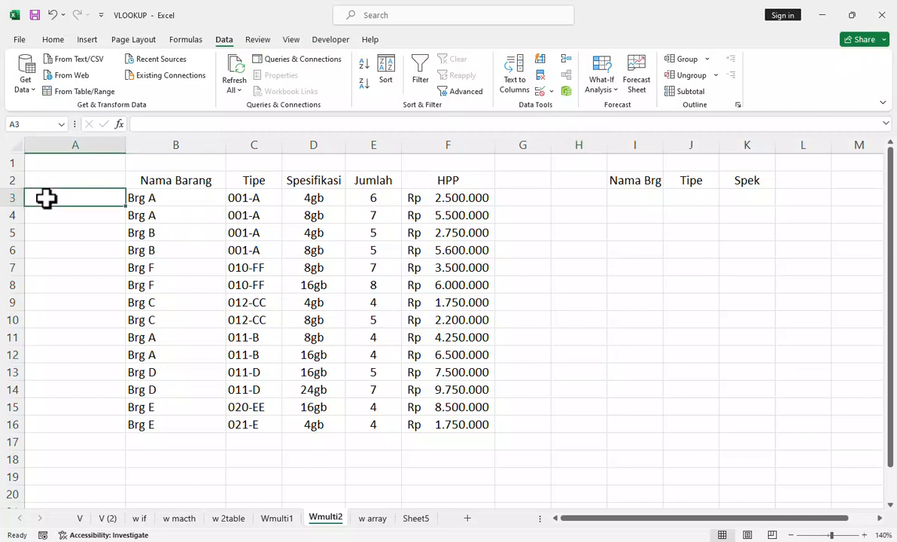
type("=")
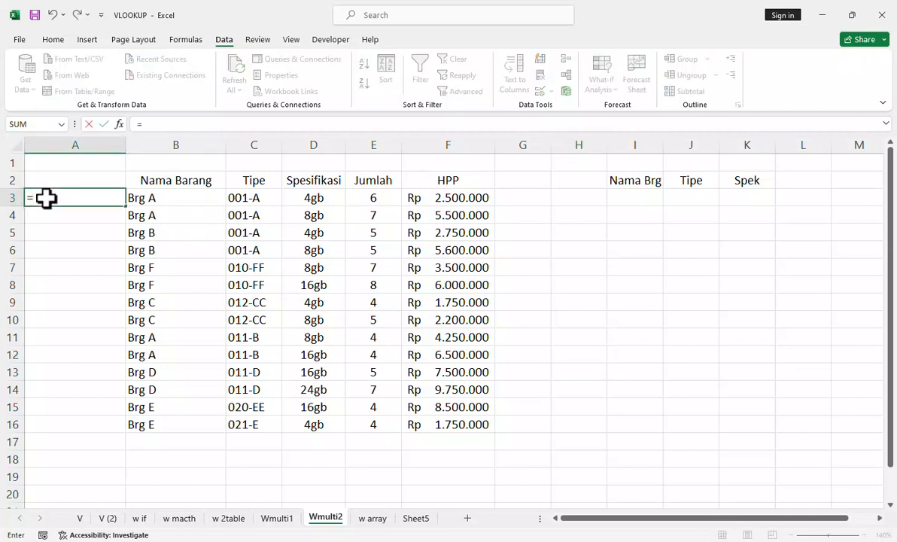
left_click(162, 199)
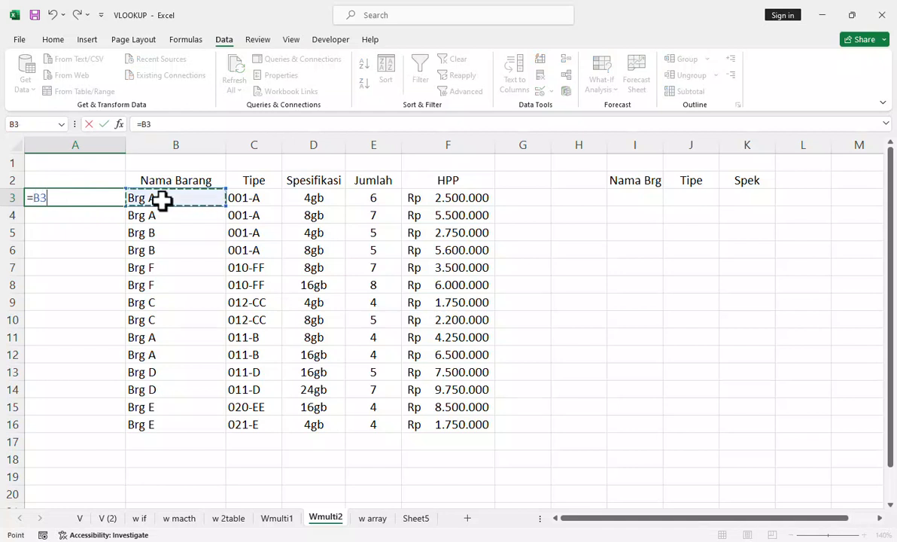
type("&")
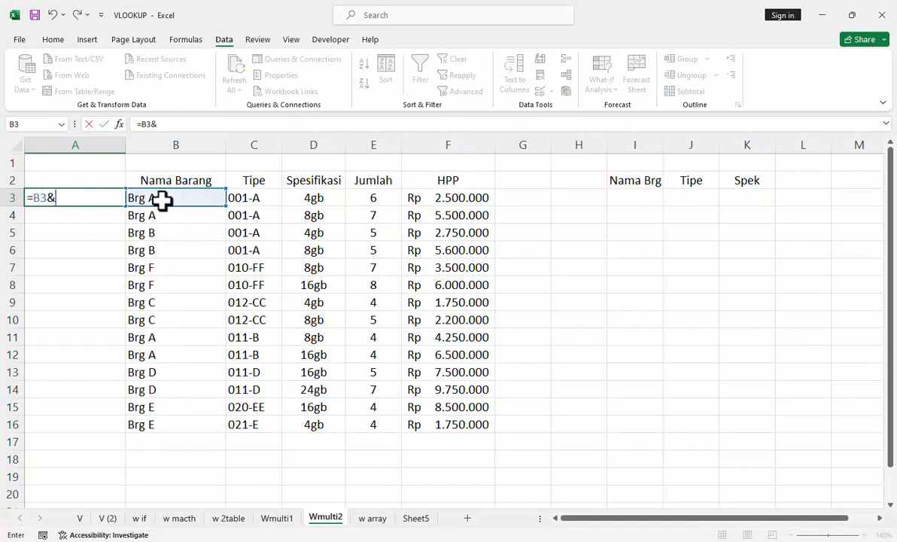
left_click(253, 198)
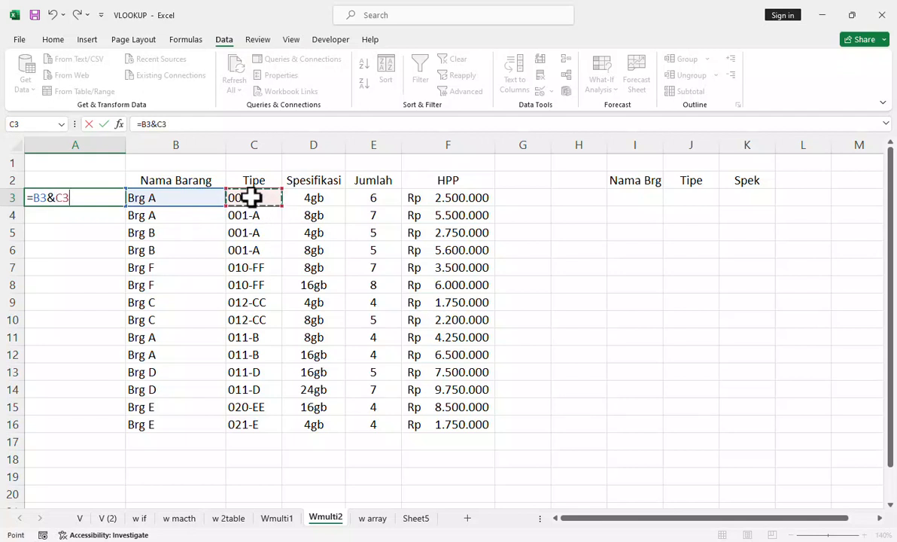
left_click(313, 200)
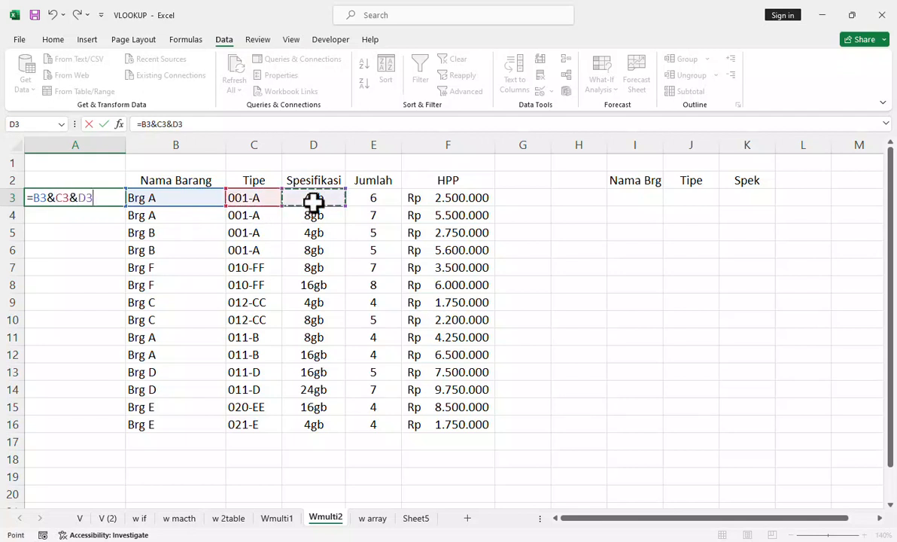
type("&")
key("Return")
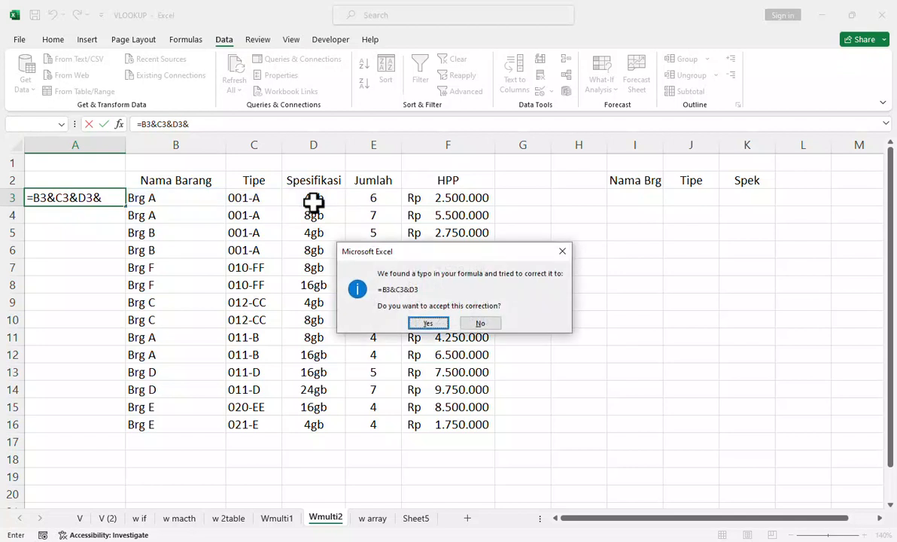
left_click(428, 323)
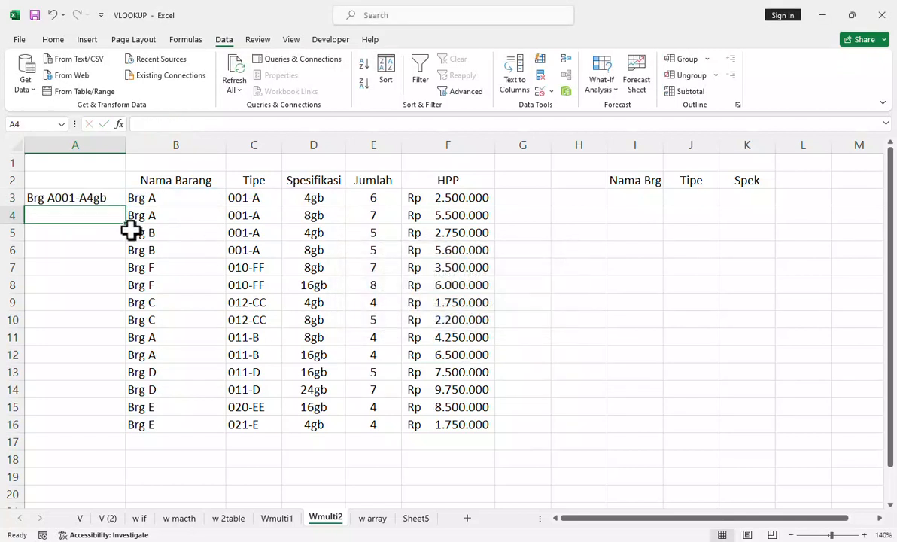
Step: Fill the combined key formula from A3 down to A16 for every item row
left_click(106, 198)
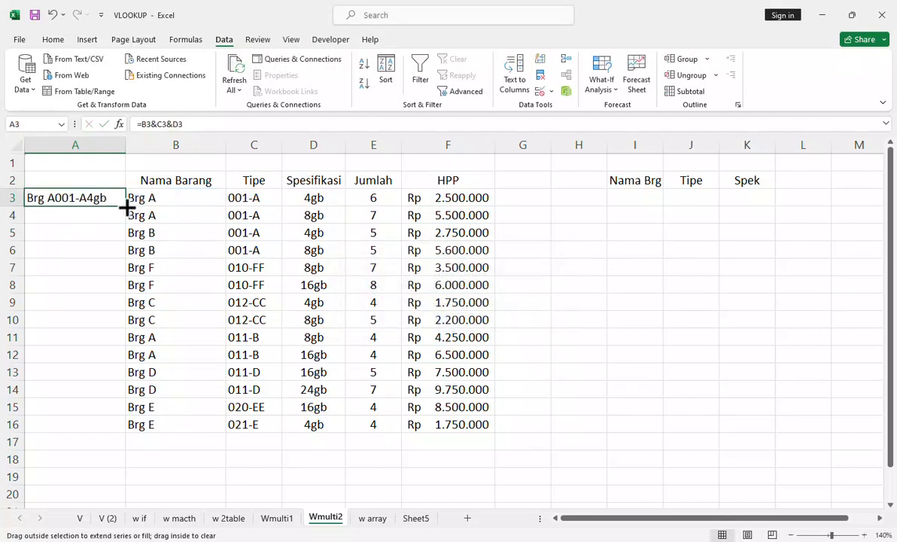
double_click(127, 207)
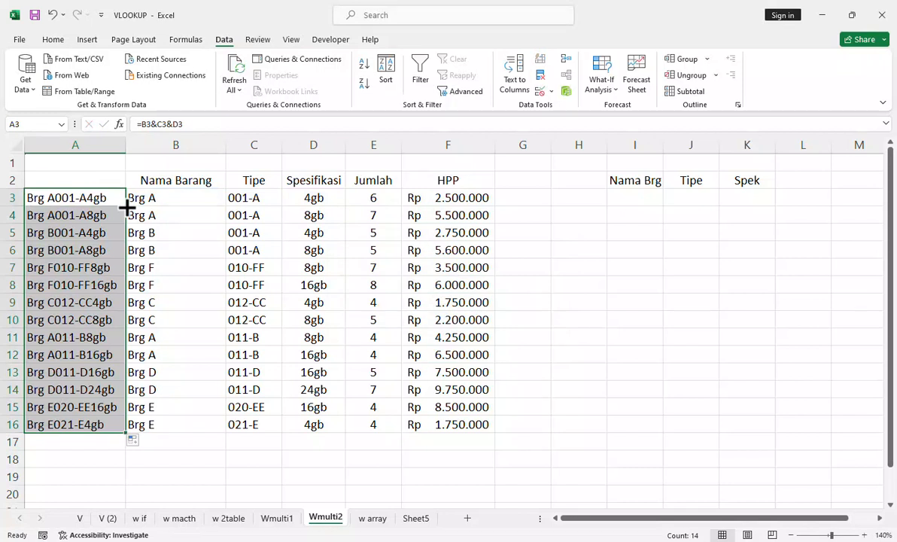
left_click(506, 229)
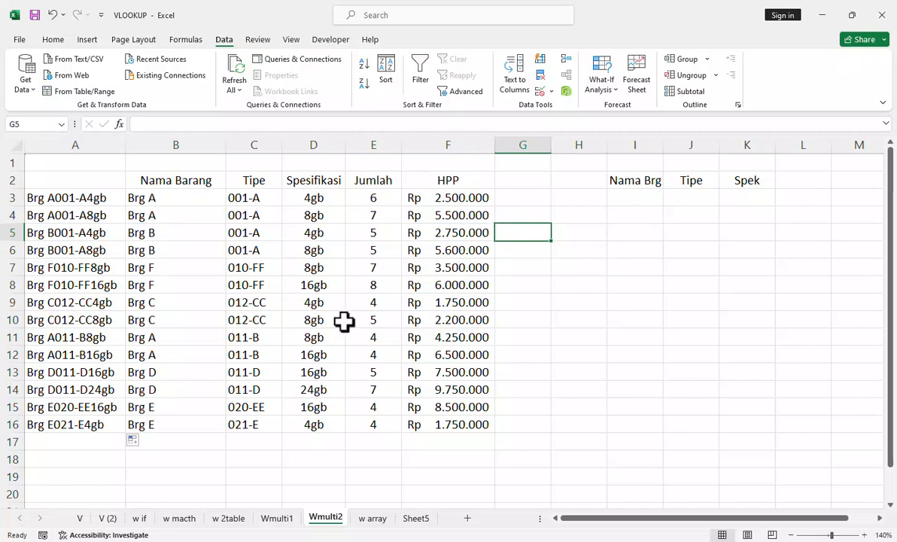
Step: Enter =UNIQUE(B3:B16) in cell I3 to list the distinct item names under Nama Brg
left_click(643, 198)
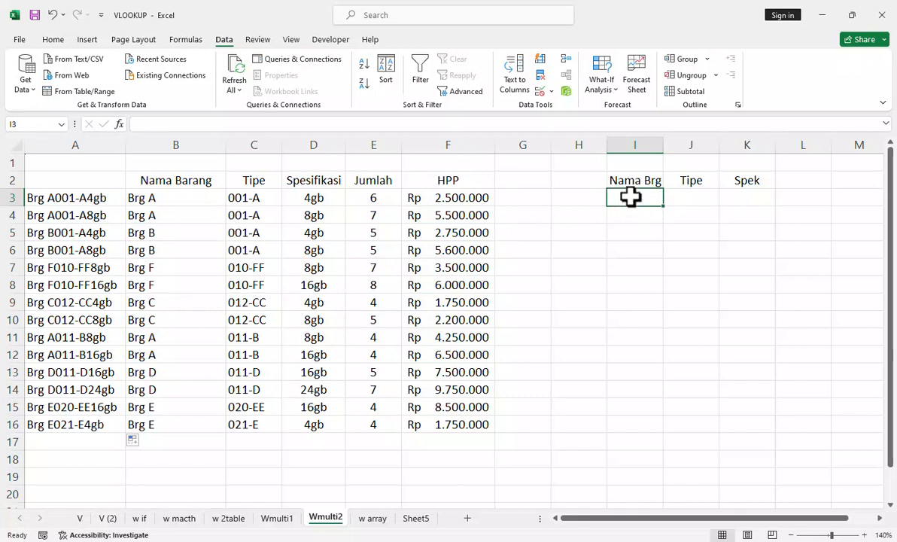
type("=")
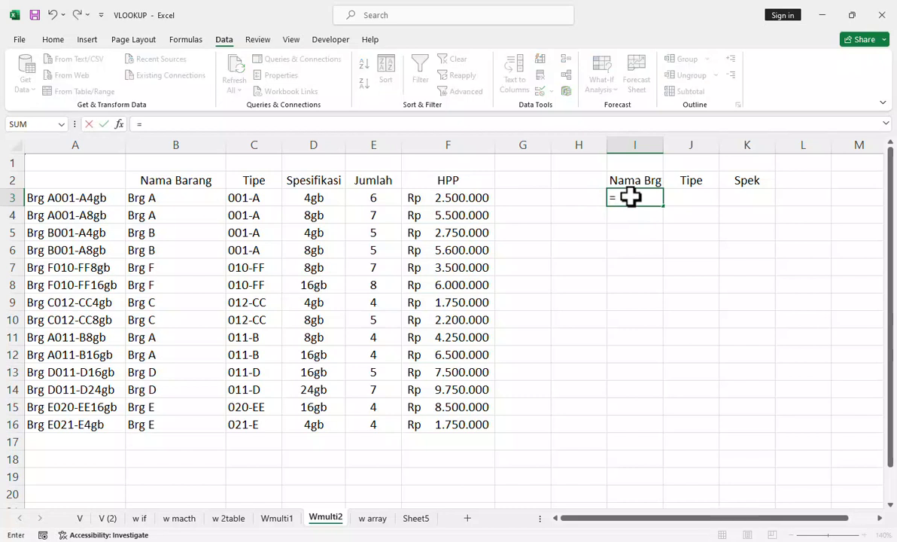
type("uniq")
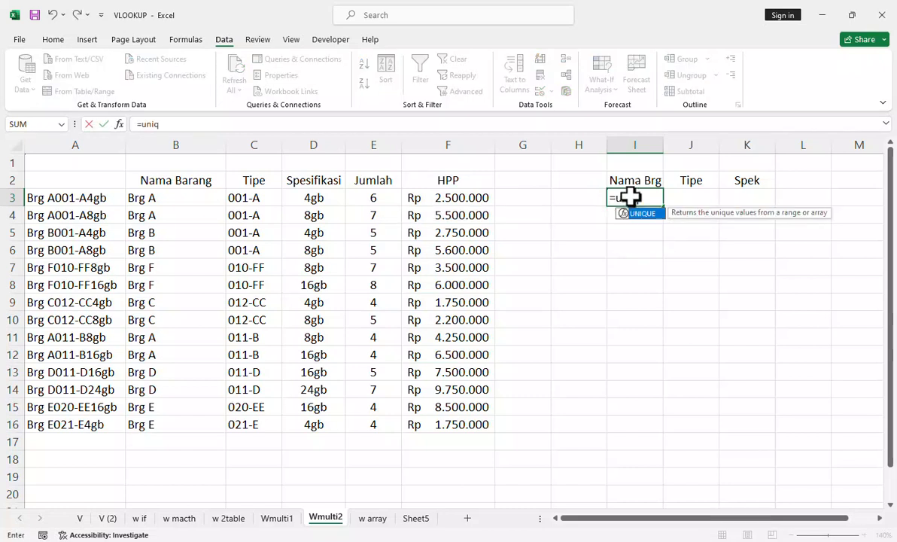
key("Tab")
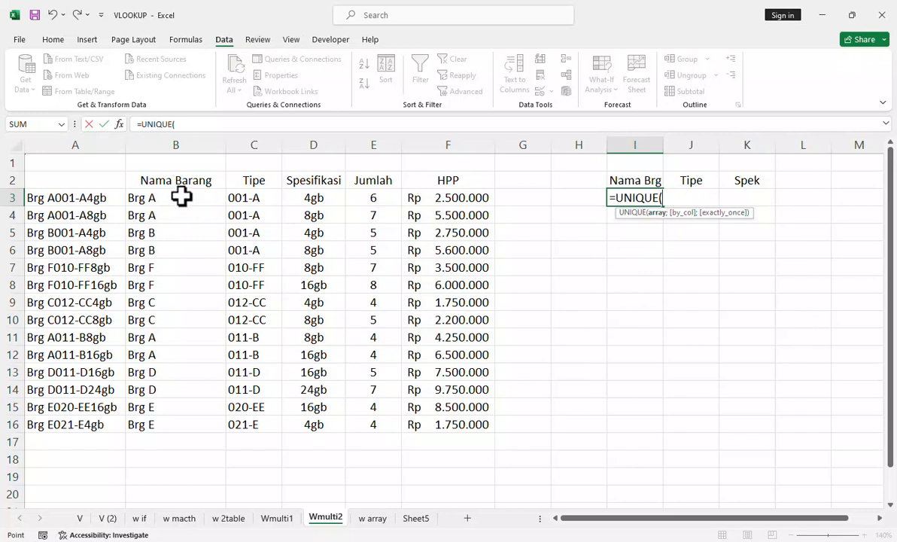
left_click_drag(181, 196, 182, 424)
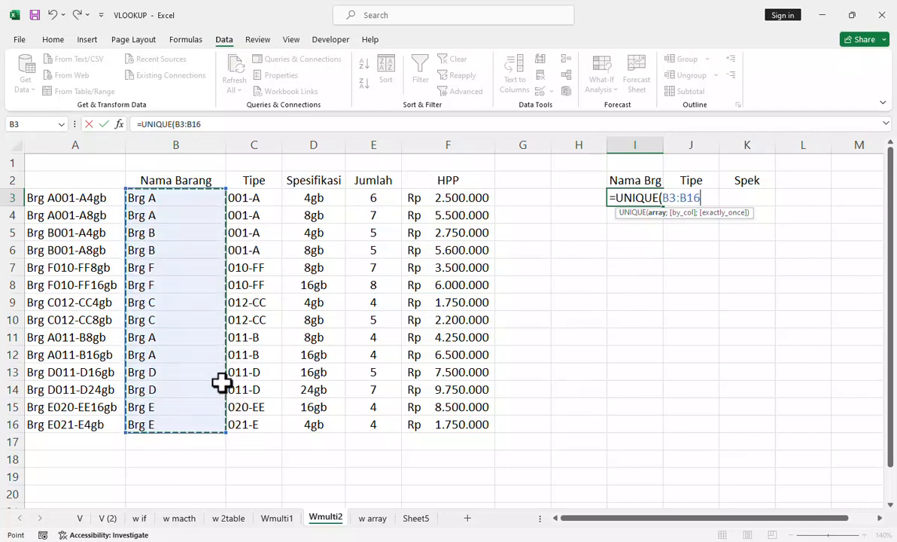
type(")")
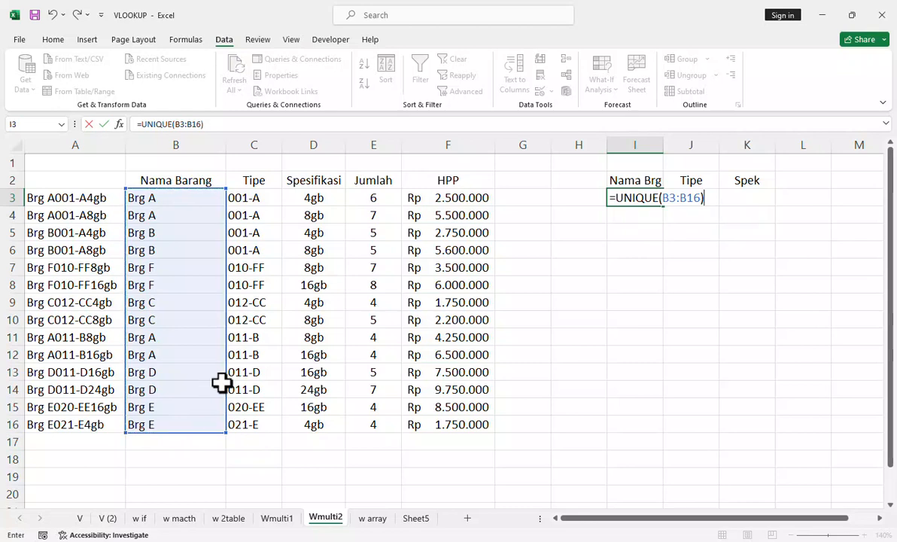
key("Return")
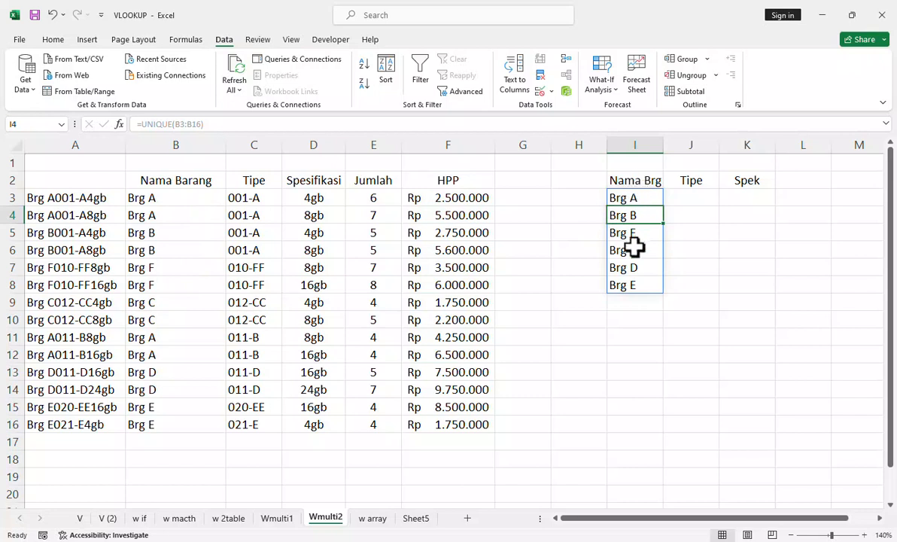
Step: Enter =UNIQUE(C3:C16) in cell J3 to list the distinct types under Tipe
left_click(703, 199)
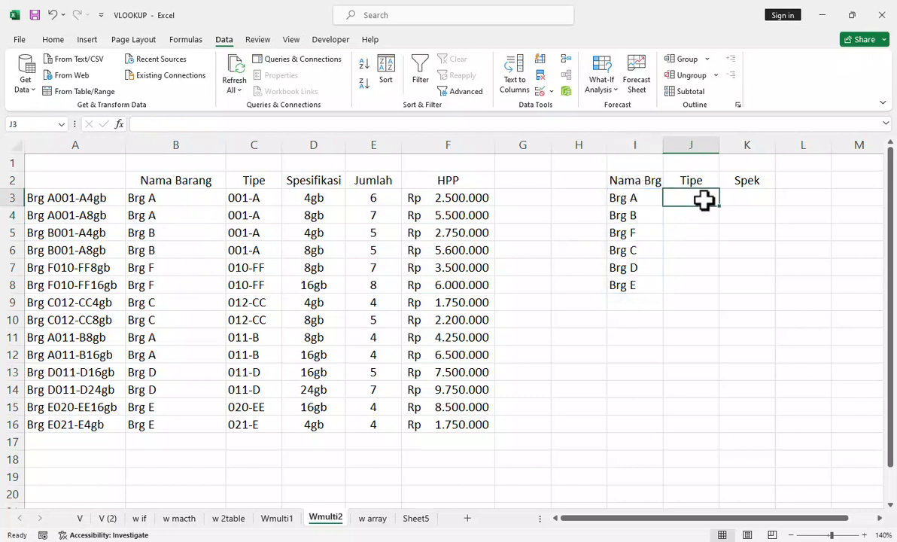
type("=un")
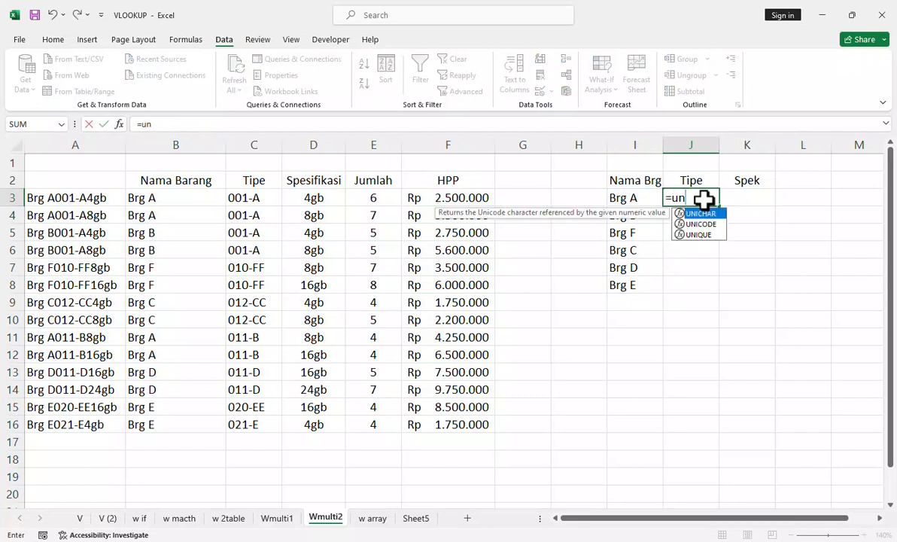
double_click(706, 235)
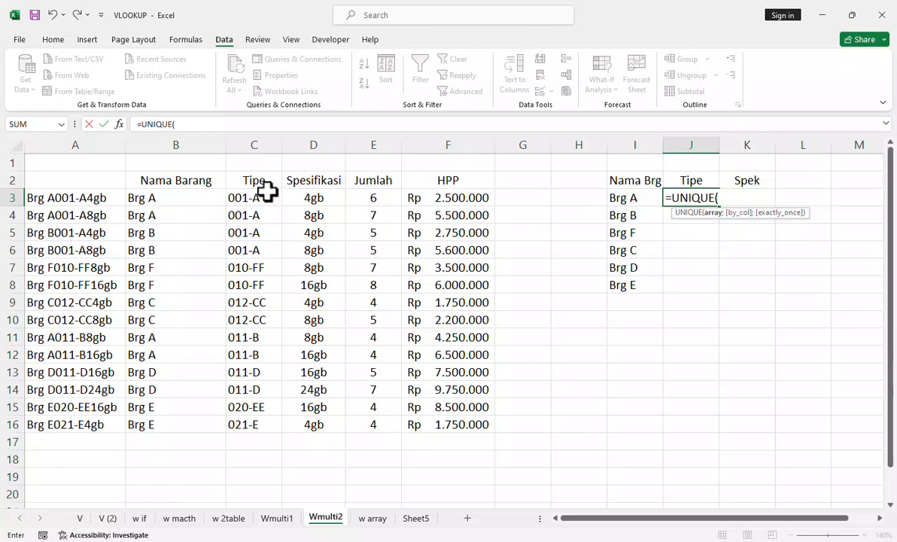
left_click_drag(256, 197, 252, 422)
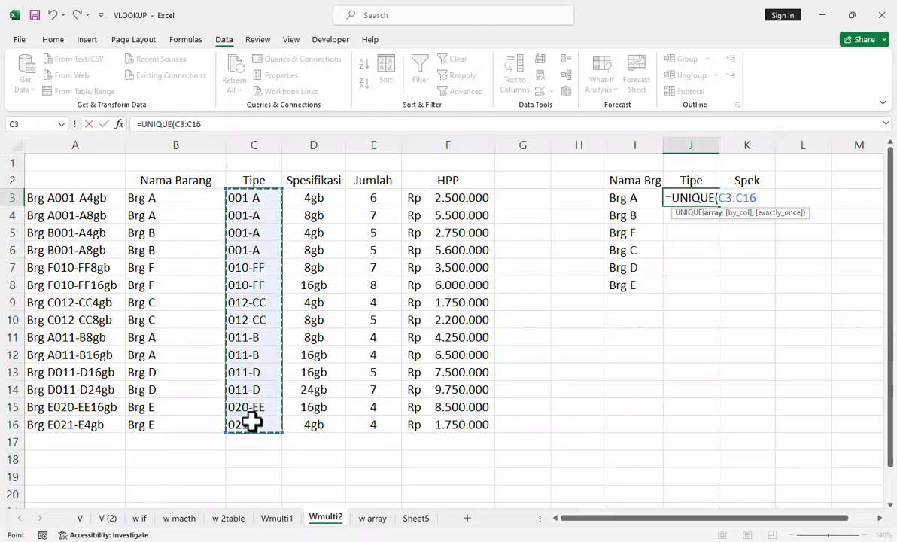
key("Return")
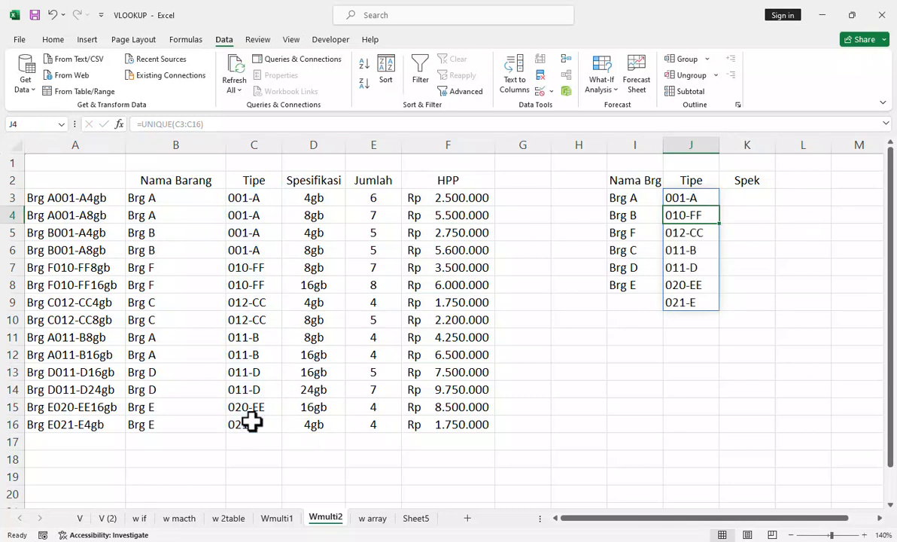
Step: Enter =UNIQUE(D3:D16) in cell K3 to list the distinct specifications under Spek
left_click(735, 197)
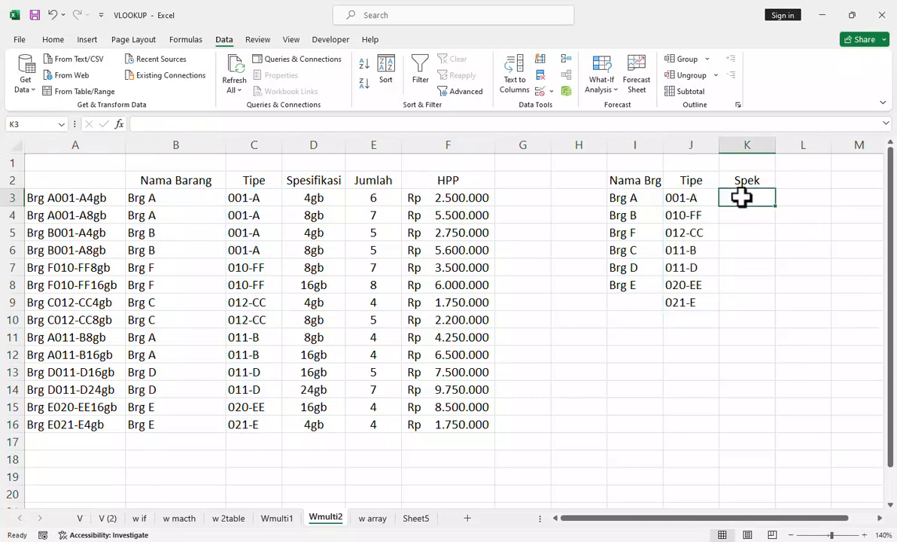
left_click_drag(319, 197, 318, 398)
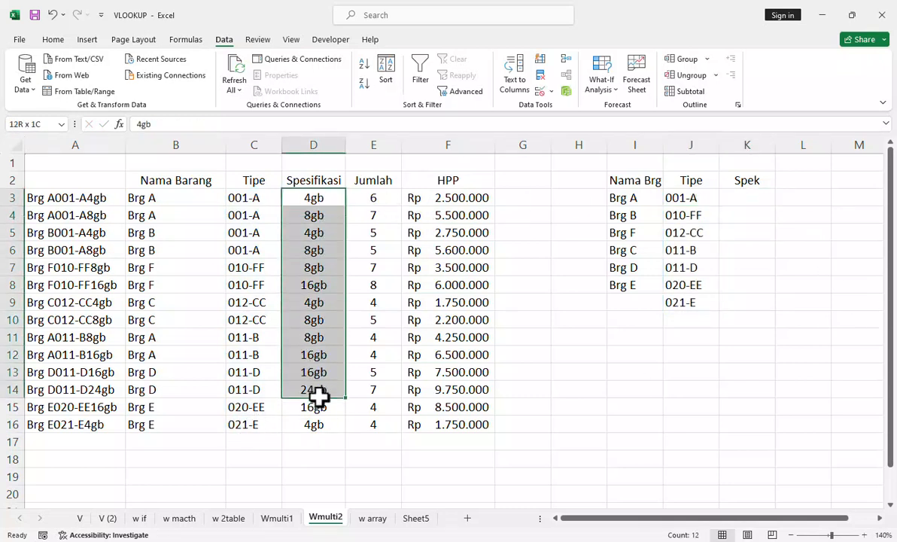
left_click(749, 204)
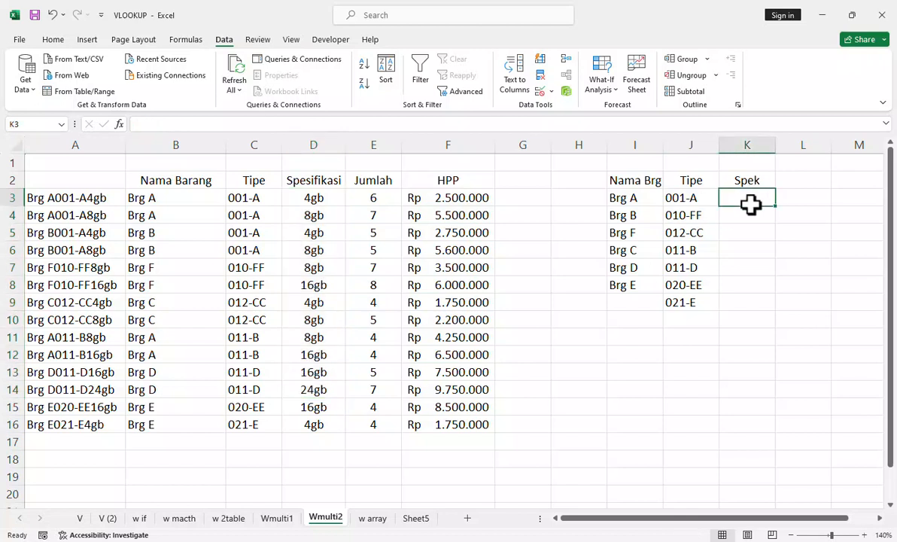
type("=un")
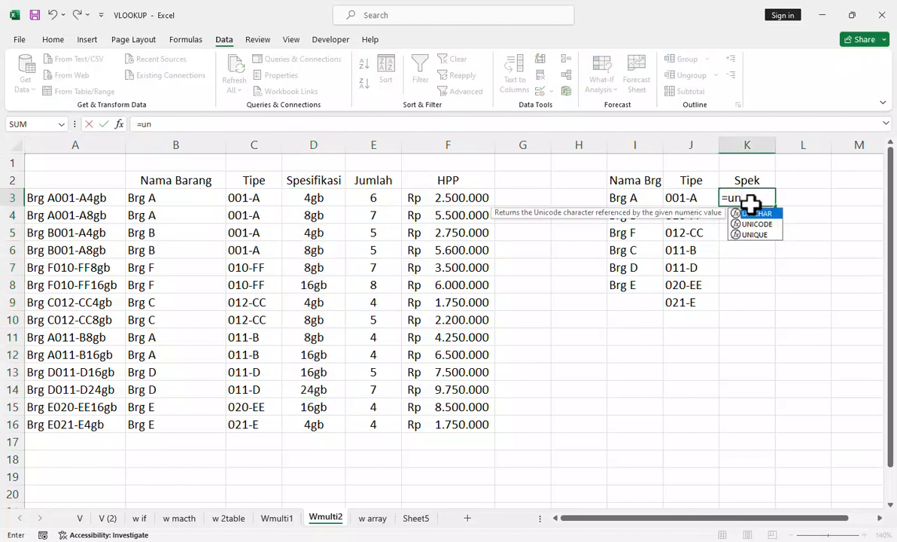
left_click(773, 237)
double_click(772, 236)
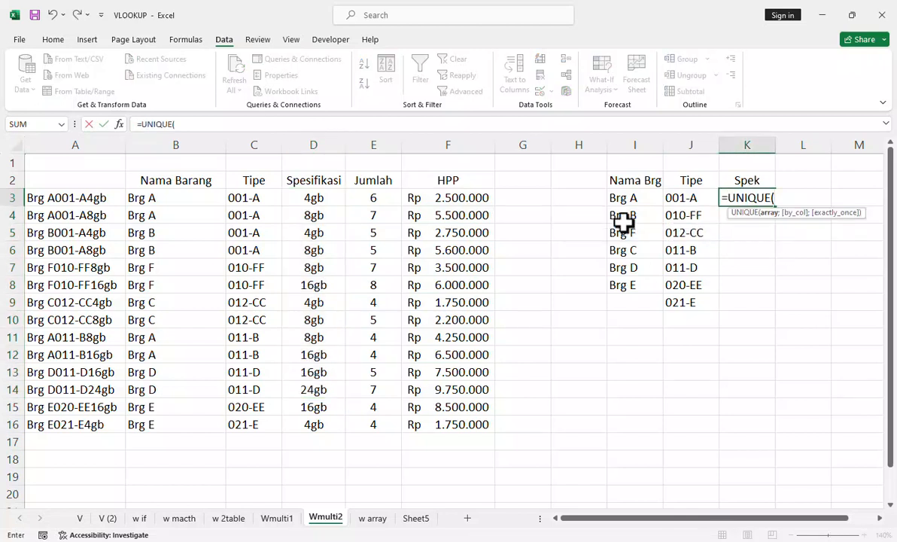
left_click_drag(313, 197, 316, 422)
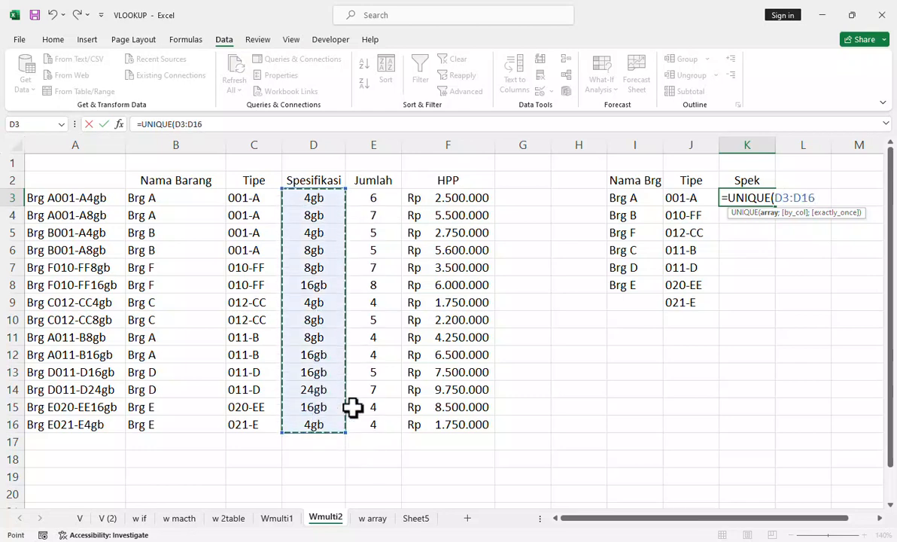
key("Return")
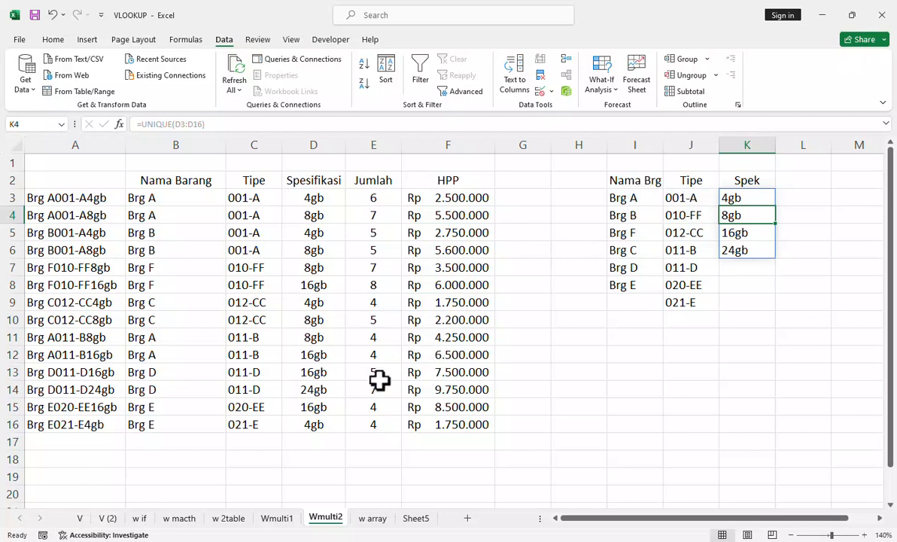
Step: On the Wmulti1 sheet, clear the Nama Barang value in J3 and give the cell a list validation sourced from =Wmulti2!$I$3:$I$8
left_click(278, 517)
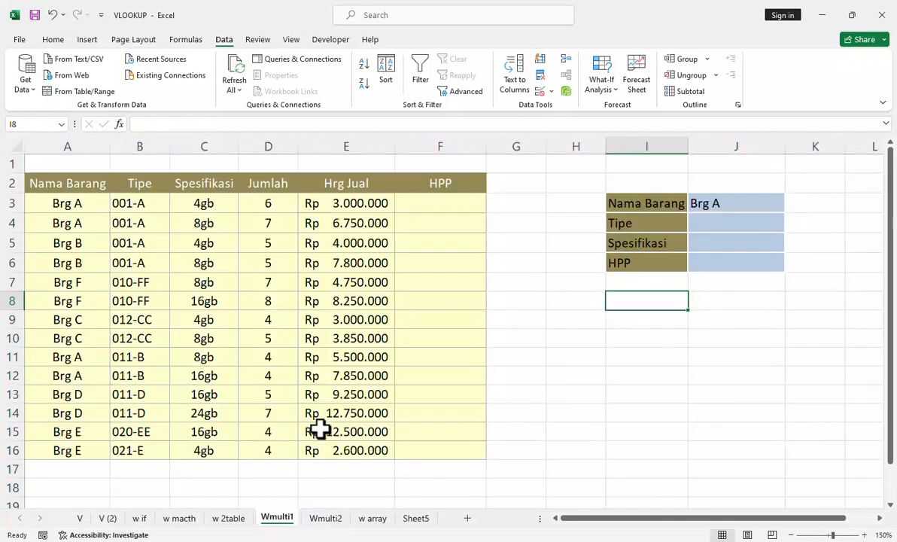
left_click(747, 201)
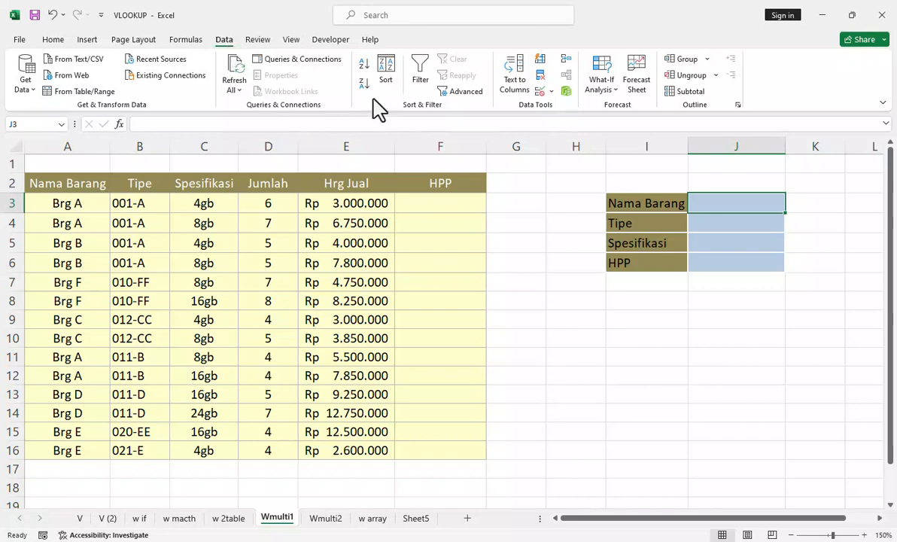
left_click(540, 91)
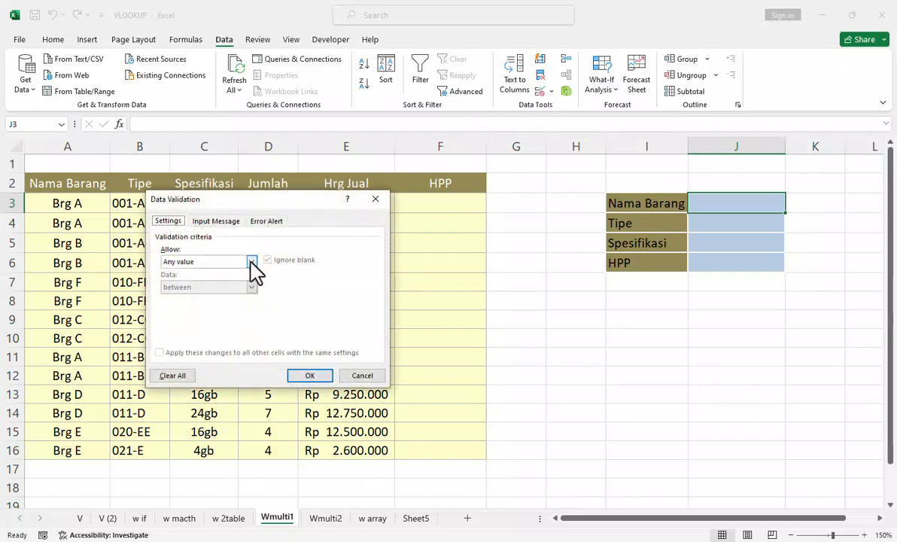
left_click(253, 262)
left_click(239, 296)
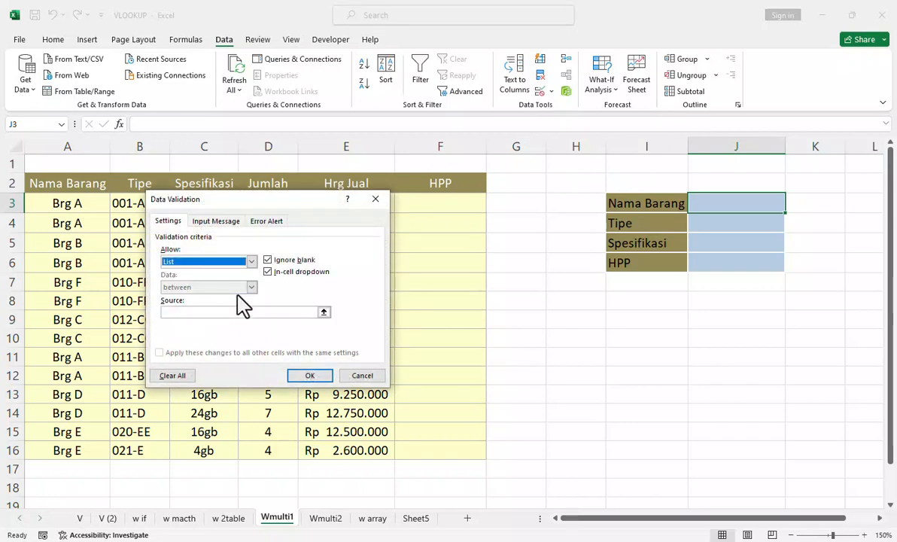
left_click(291, 312)
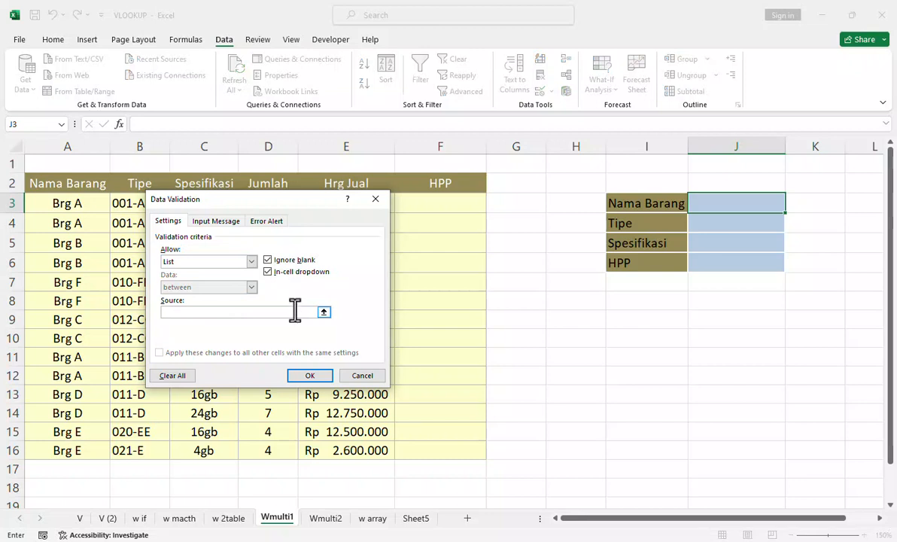
left_click(329, 519)
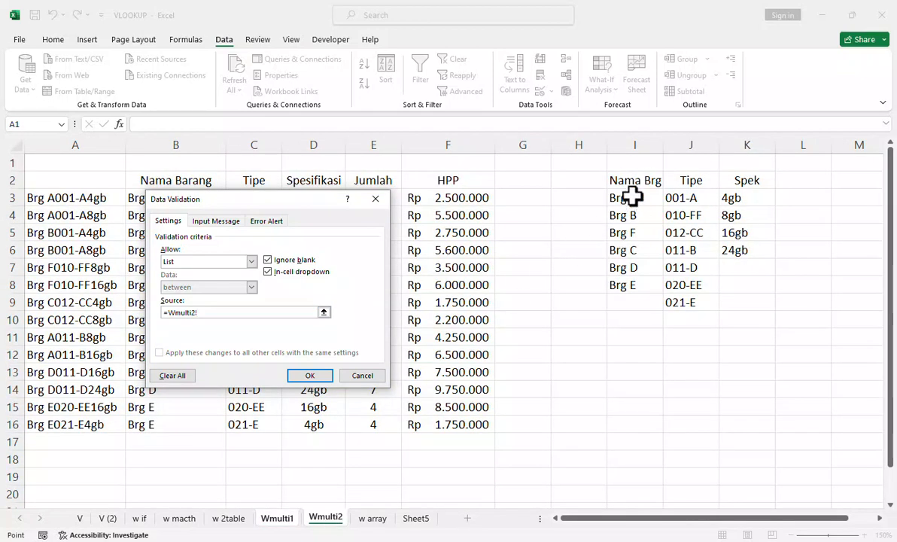
left_click_drag(632, 196, 631, 289)
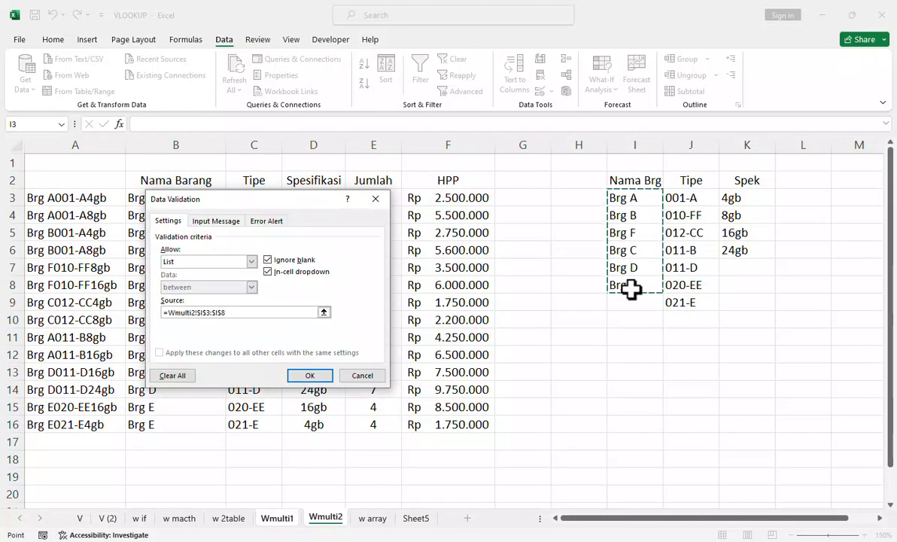
key("Return")
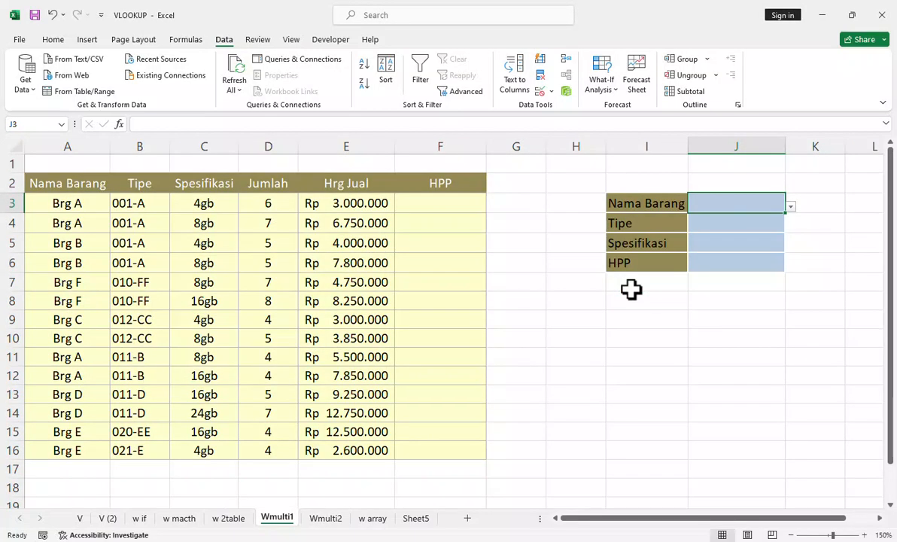
left_click(790, 206)
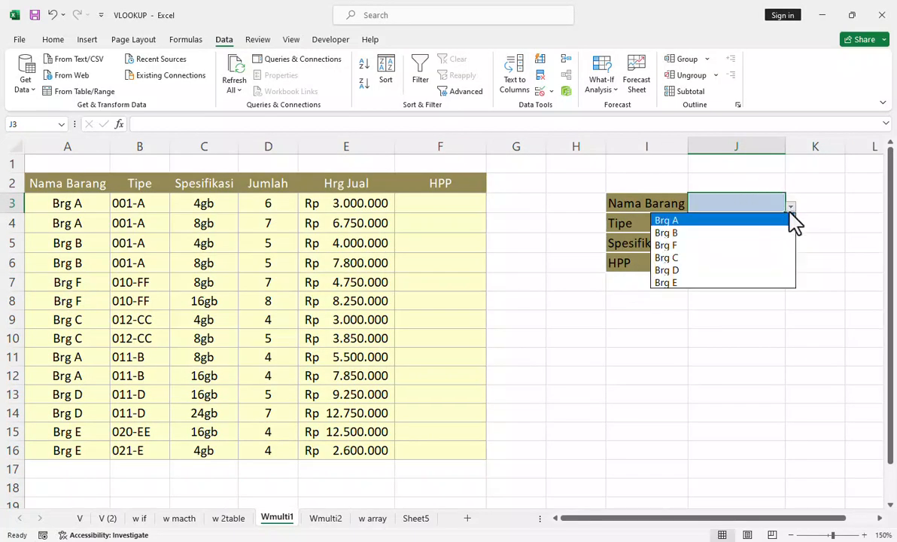
left_click(791, 209)
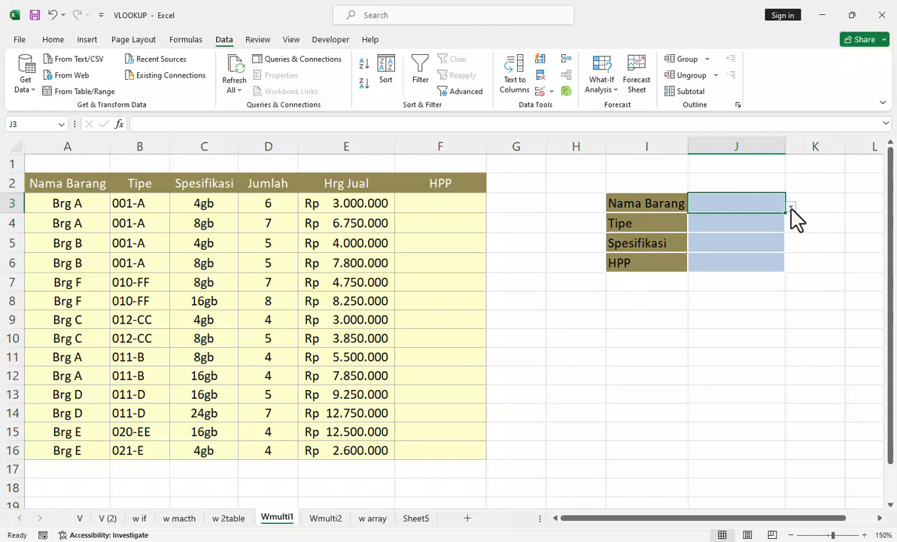
Step: Give the Tipe cell J4 a list validation sourced from =Wmulti2!$J$3:$J$9
left_click(741, 226)
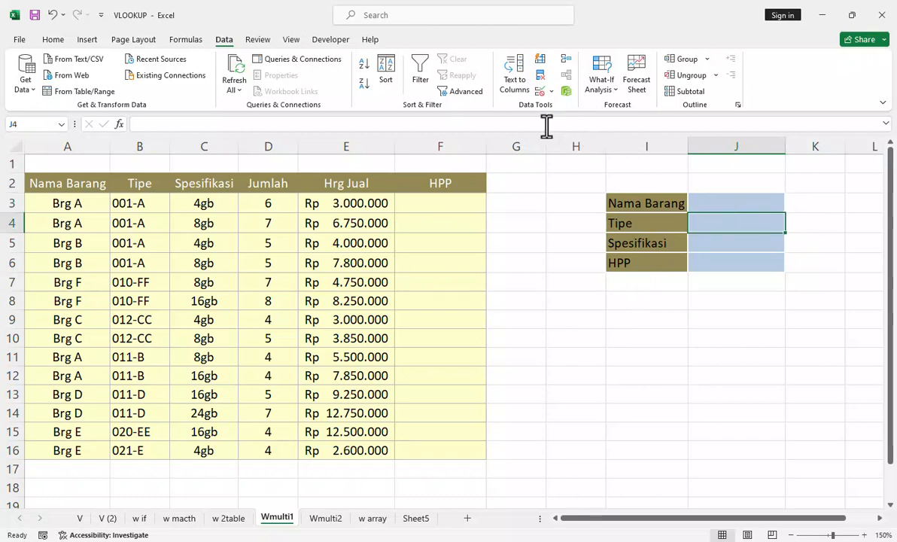
left_click(539, 93)
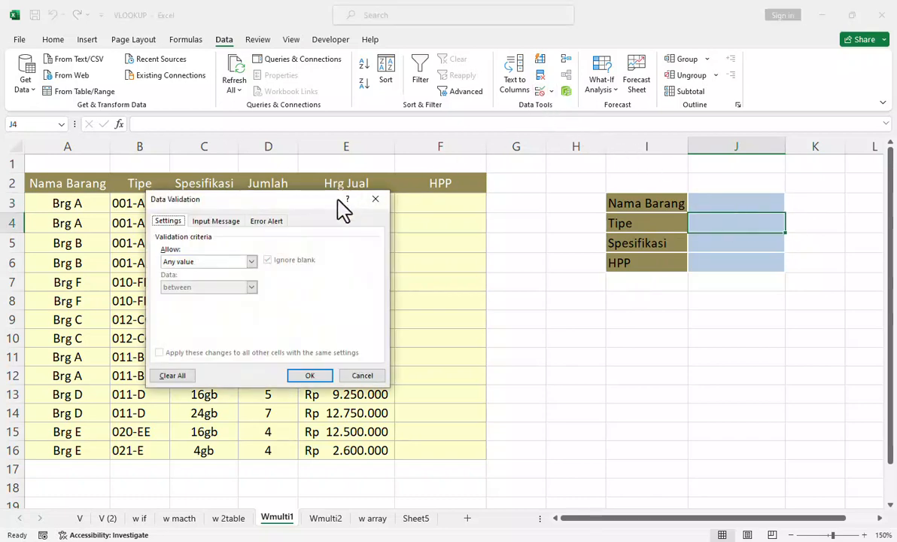
left_click(252, 261)
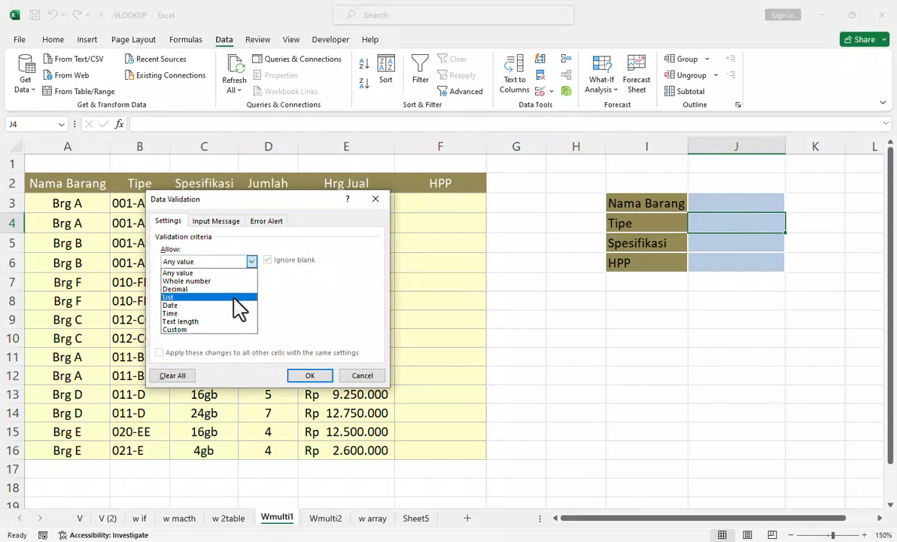
left_click(235, 298)
left_click(281, 312)
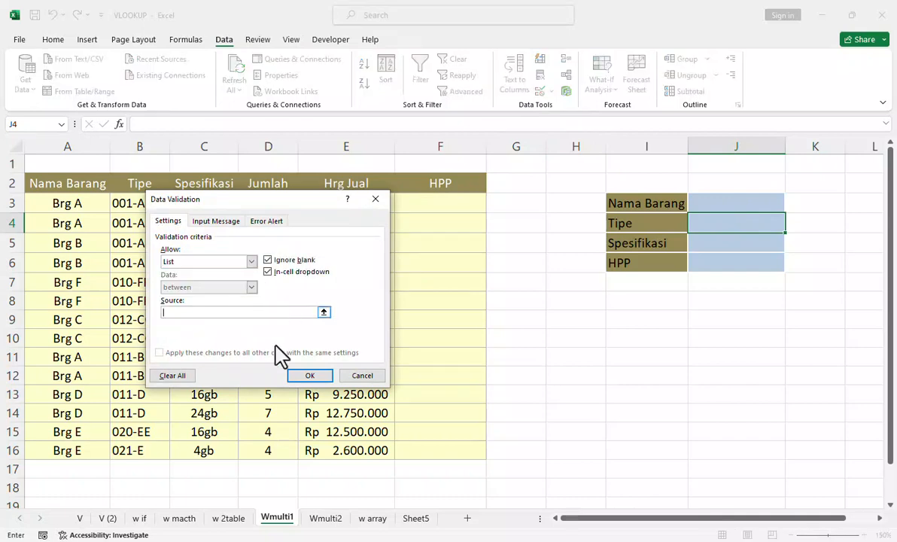
left_click(326, 521)
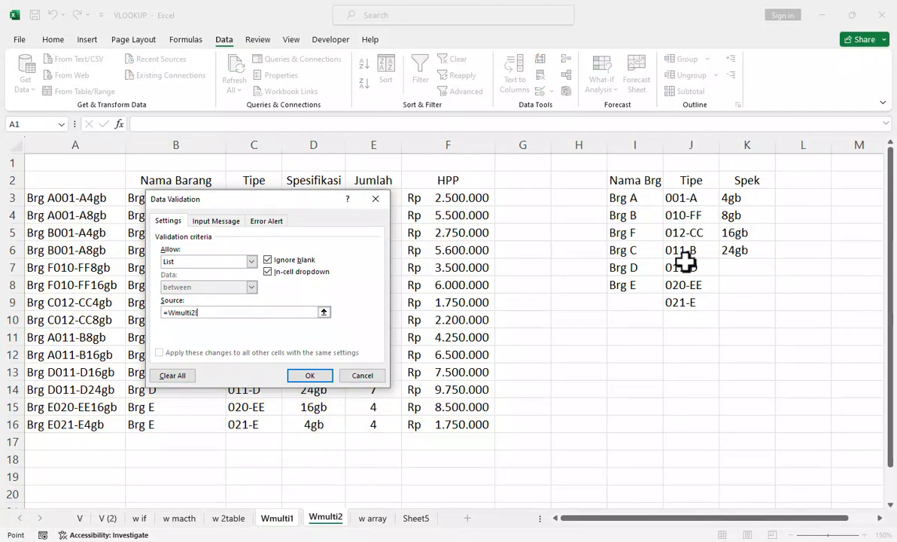
left_click_drag(687, 197, 691, 297)
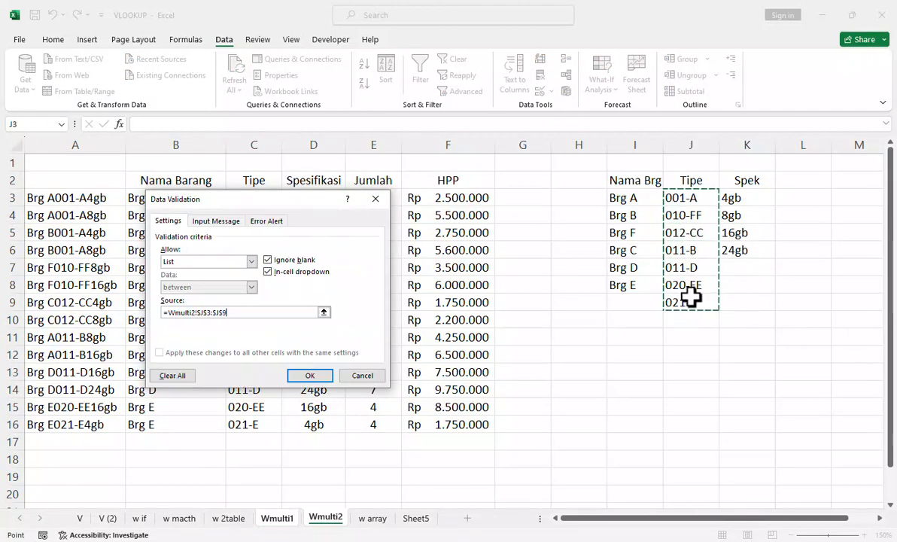
left_click(310, 376)
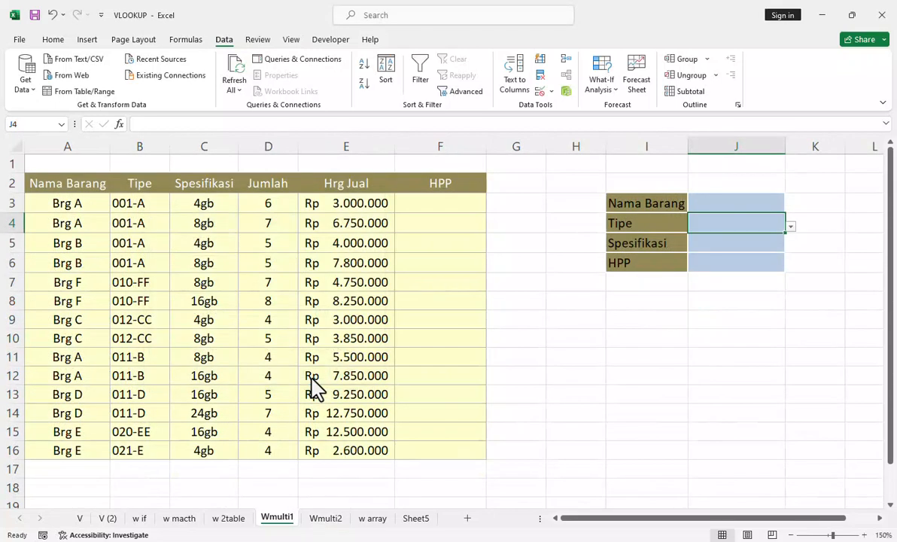
Step: Give the Spesifikasi cell J5 a list validation sourced from =Wmulti2!$K$3:$K$6
left_click(708, 246)
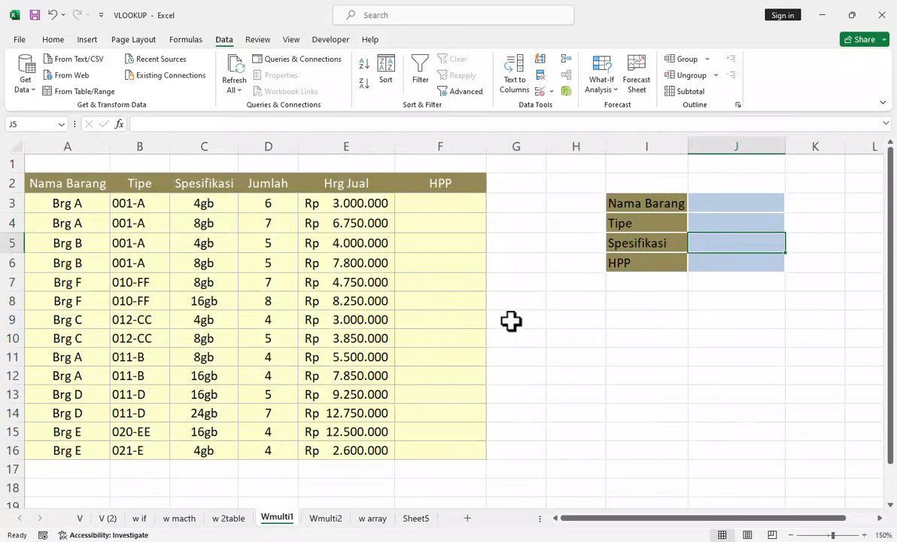
left_click(537, 92)
left_click(251, 262)
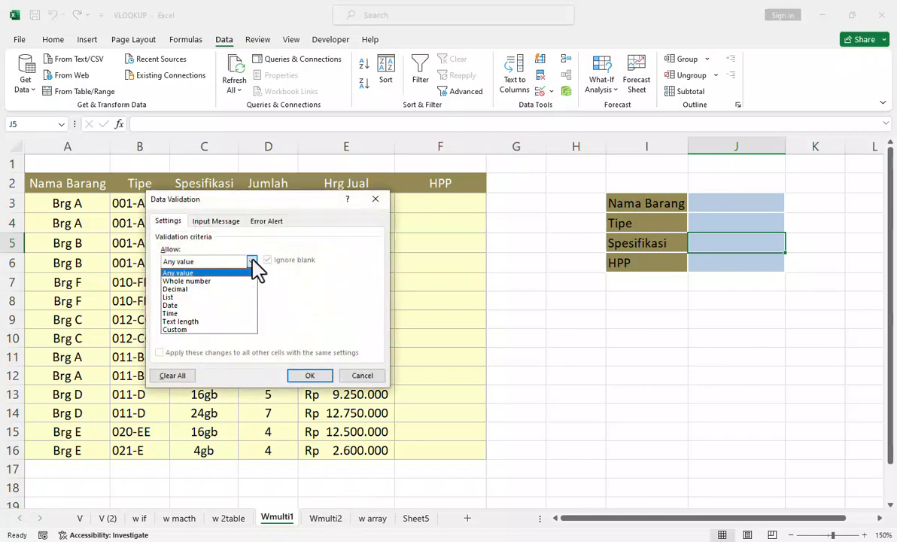
left_click(229, 297)
left_click(258, 312)
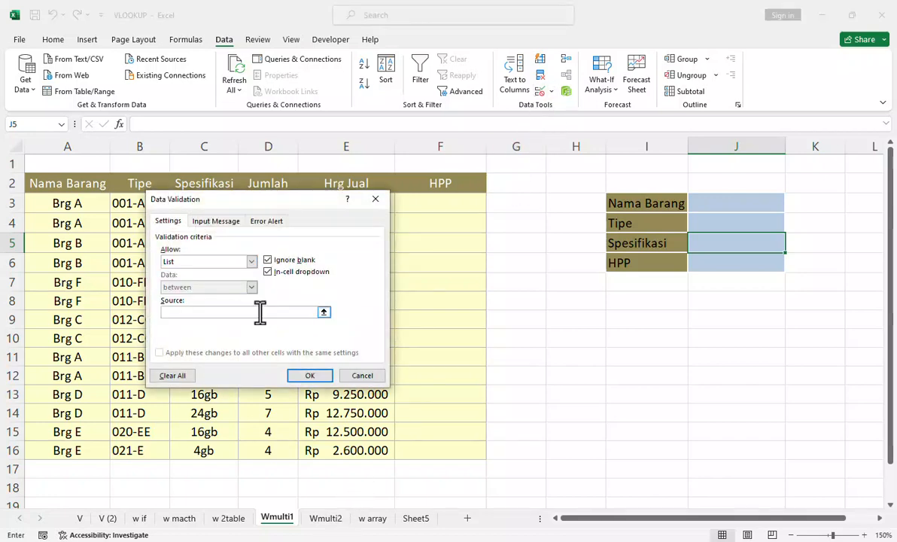
left_click(326, 518)
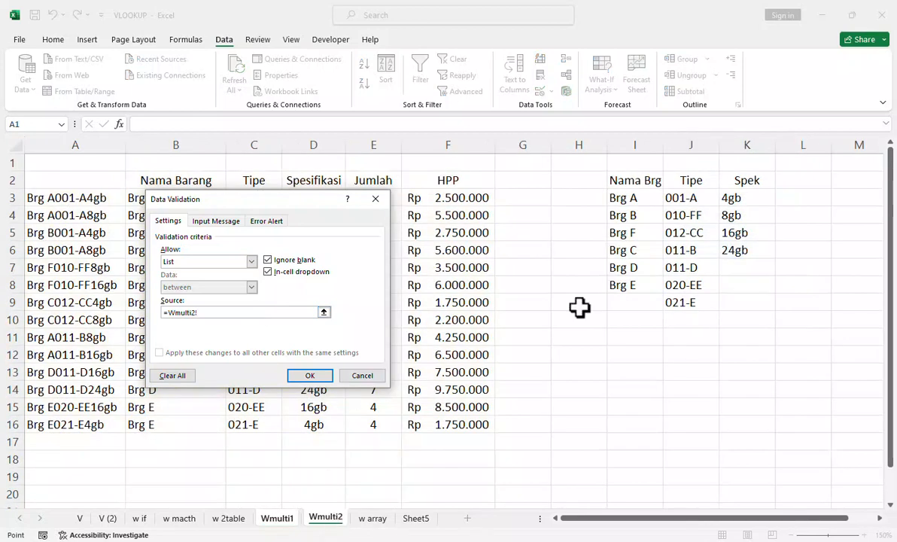
left_click_drag(741, 200, 745, 252)
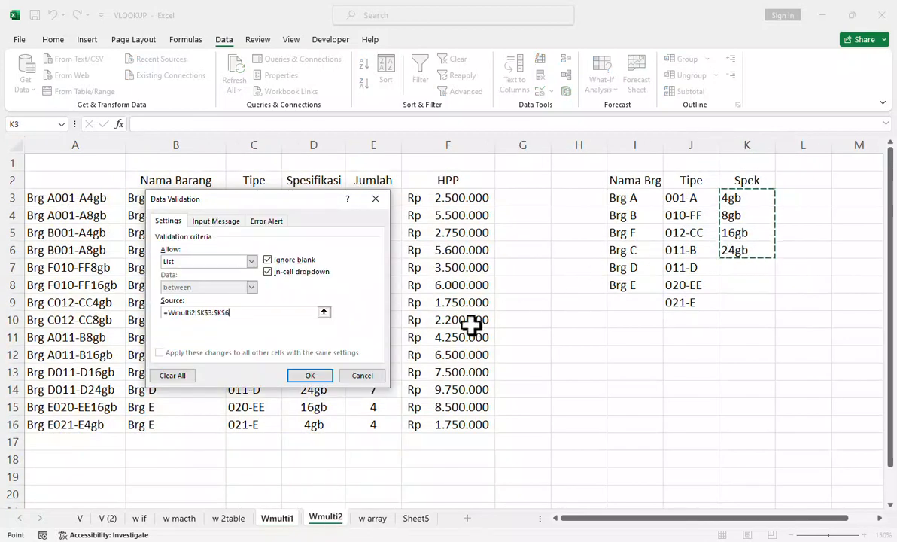
left_click(309, 375)
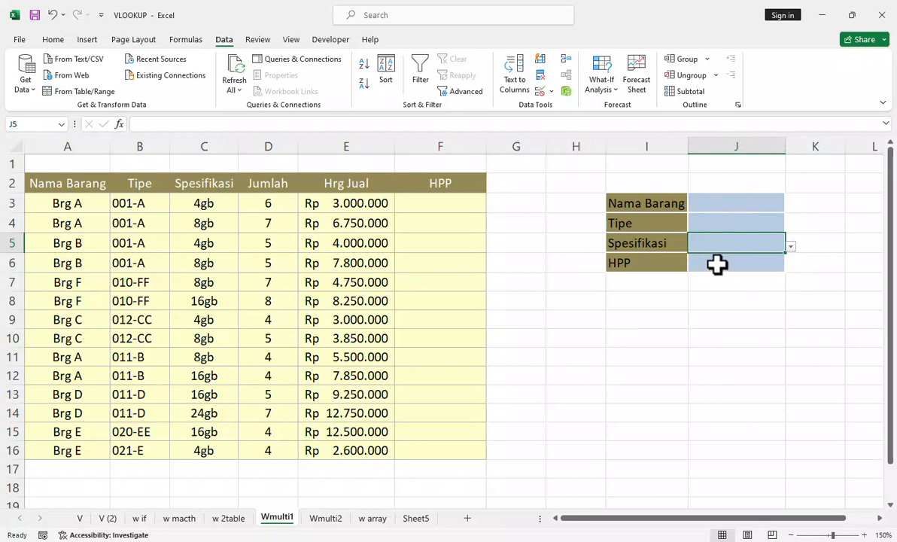
Step: Start the HPP formula in cell J6 as =VLOOKUP(J3&J4&J5&; to join item name, type and specification as the lookup value
left_click(716, 264)
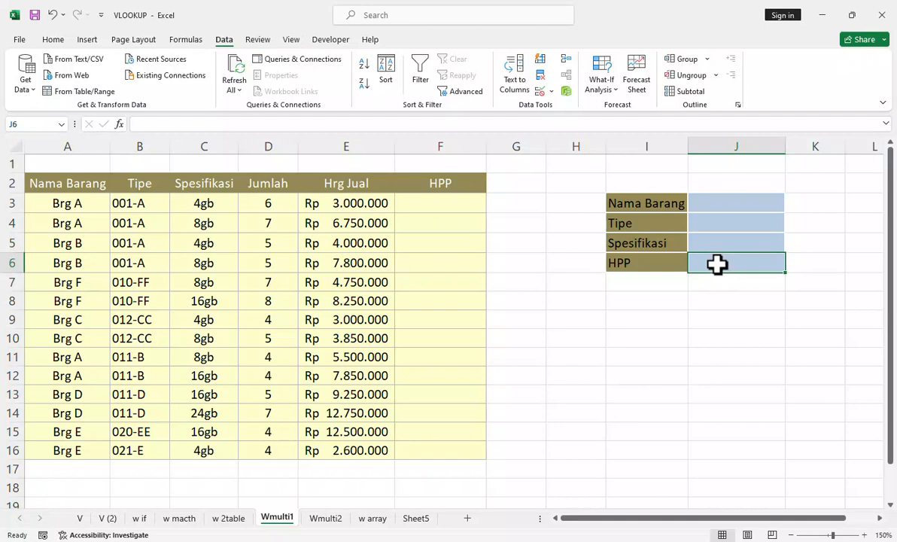
double_click(716, 265)
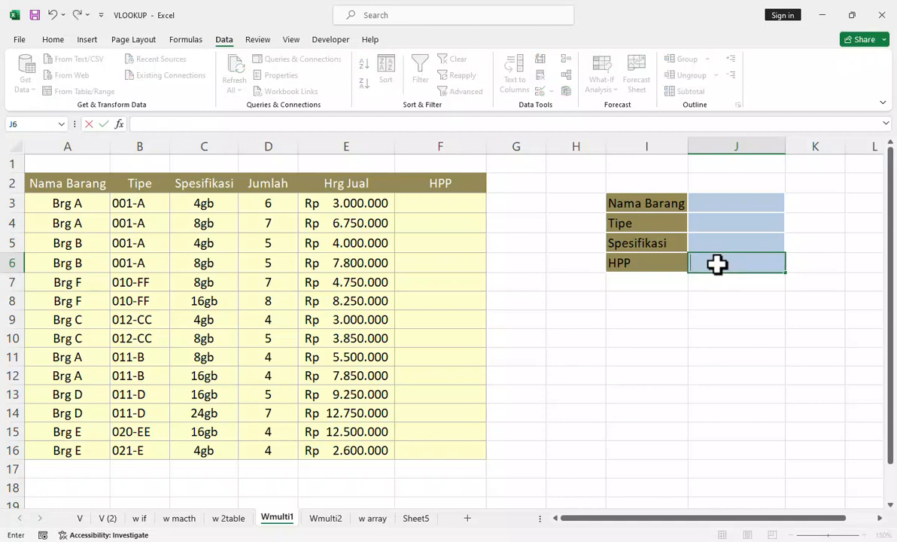
type("=vl")
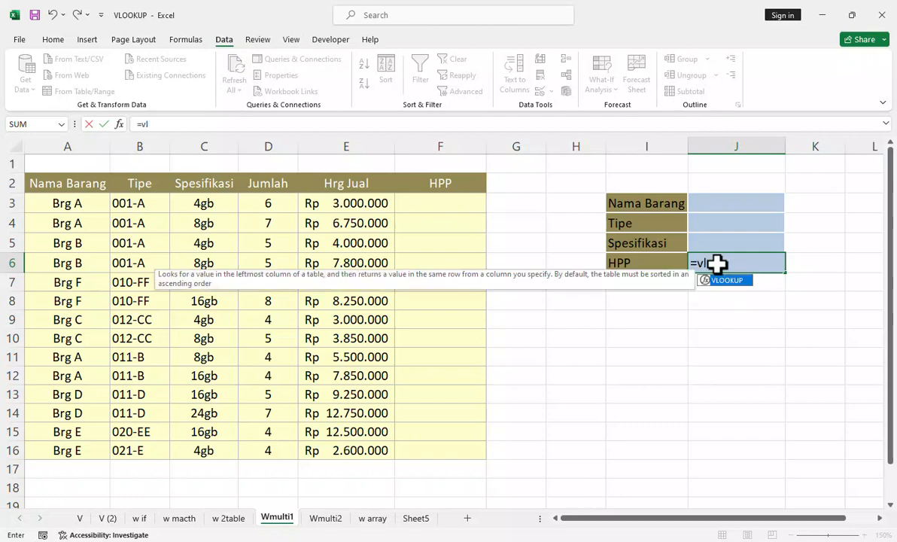
key("Tab")
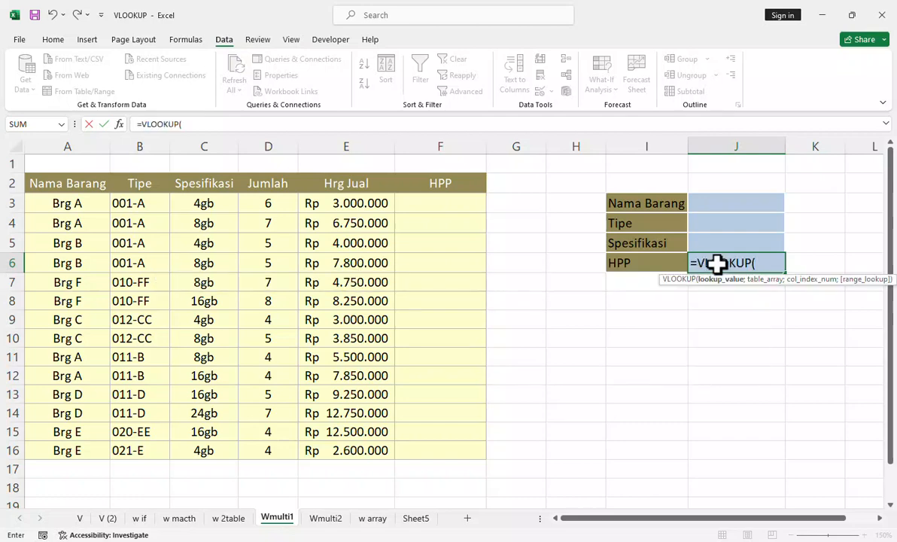
left_click(722, 202)
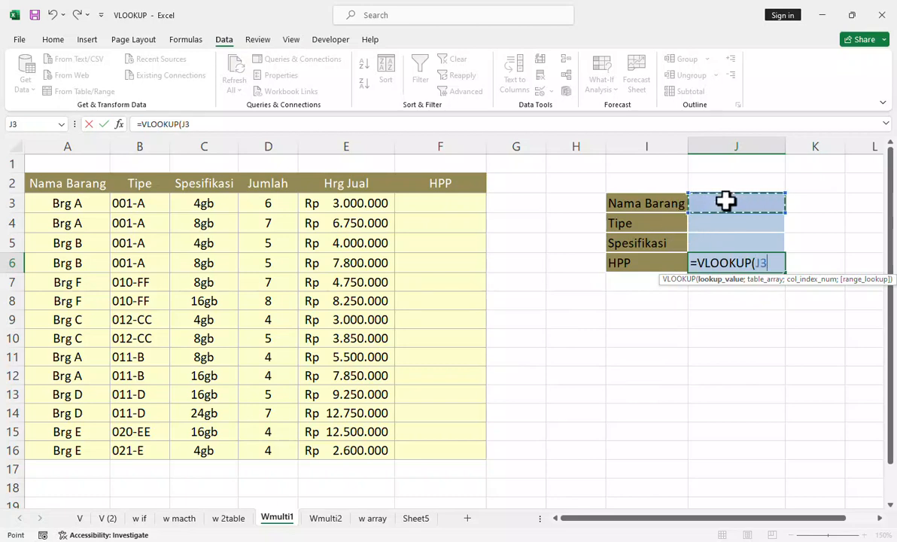
type("&")
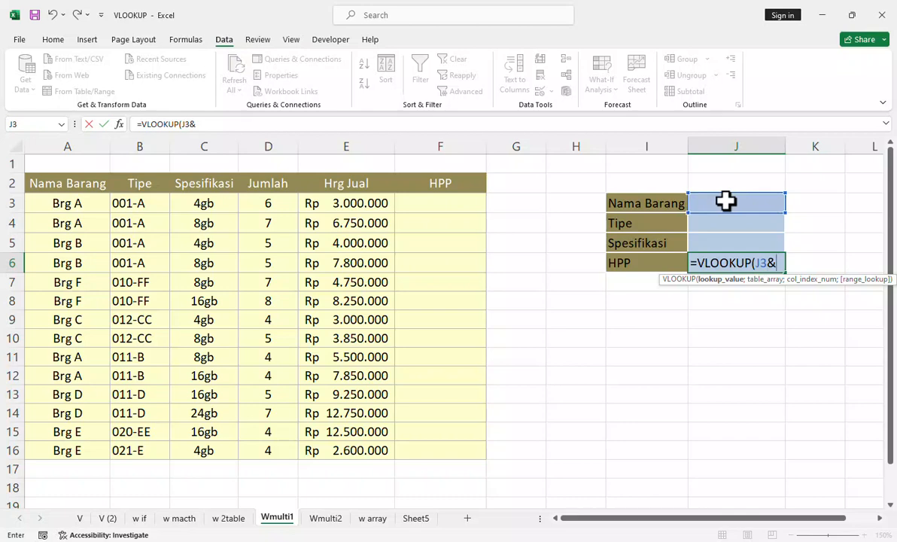
left_click(727, 219)
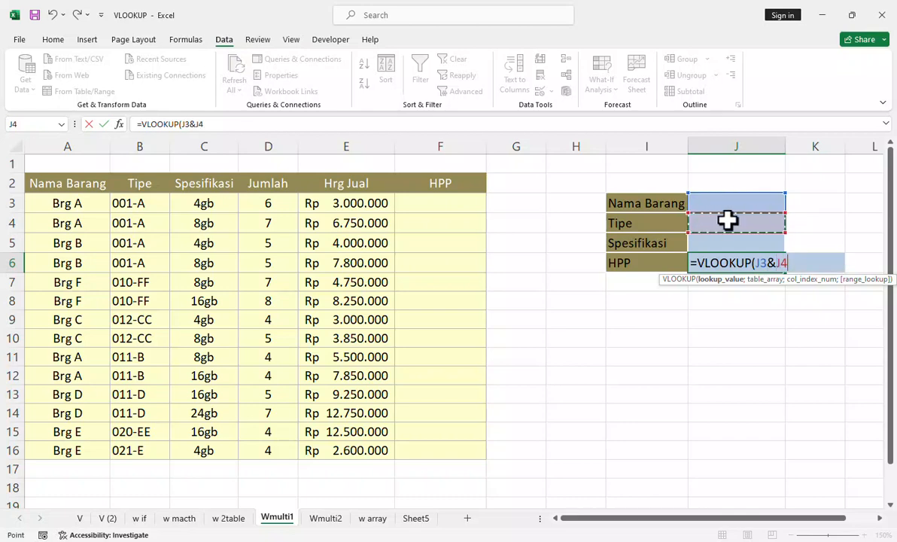
type("&")
left_click(737, 240)
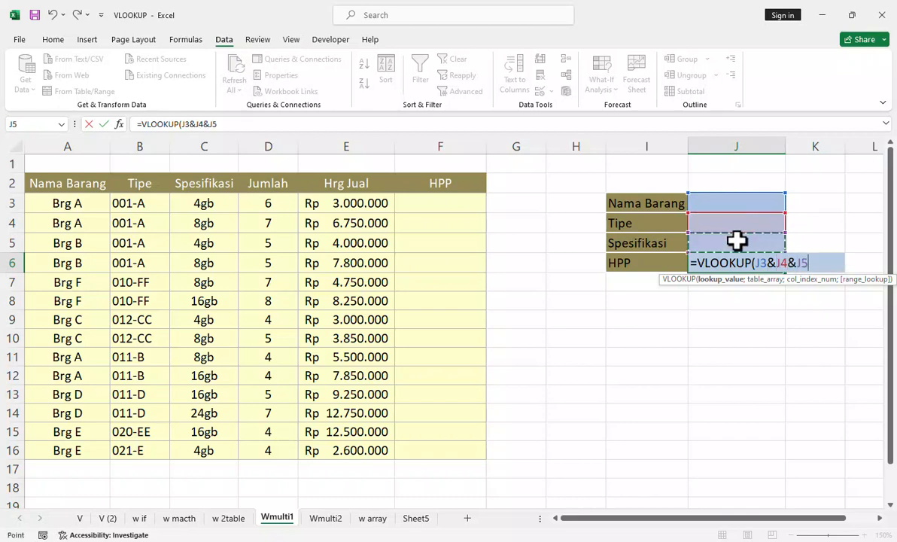
type("&;")
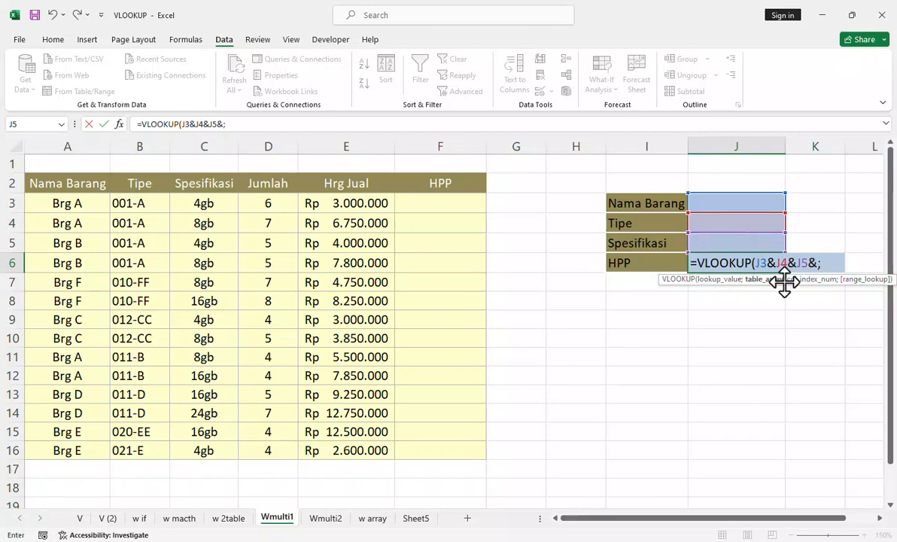
Step: Add the range A3:F16 on the Wmulti2 sheet as the VLOOKUP table array and make it absolute as $A$3:$F$16
left_click(331, 519)
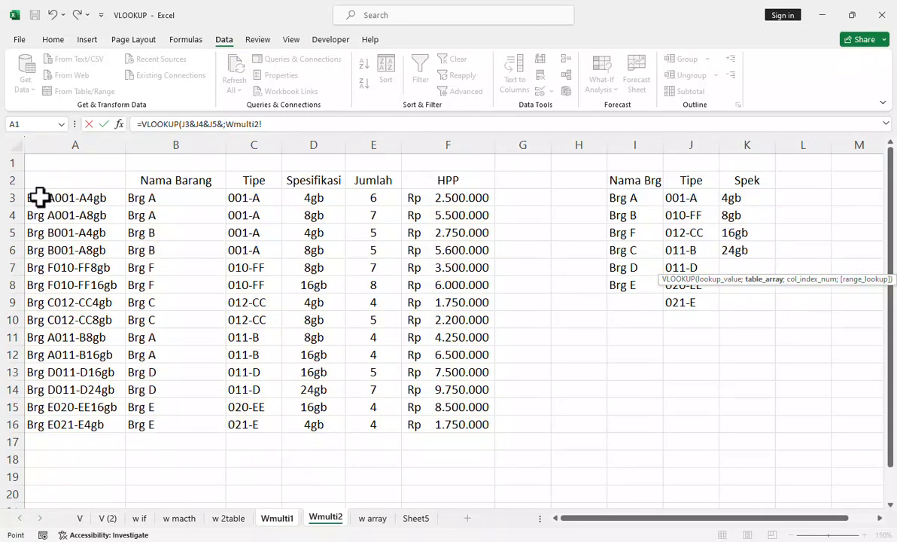
left_click_drag(40, 197, 434, 419)
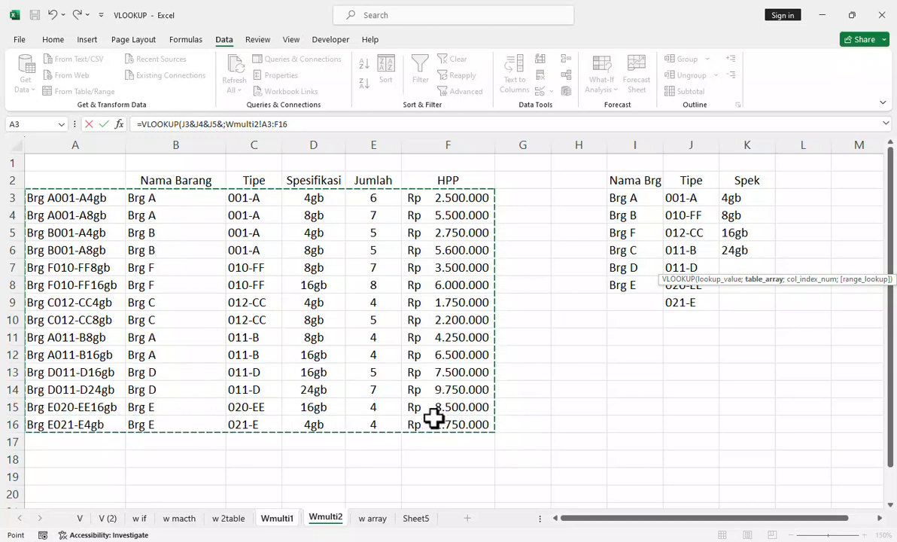
type(";")
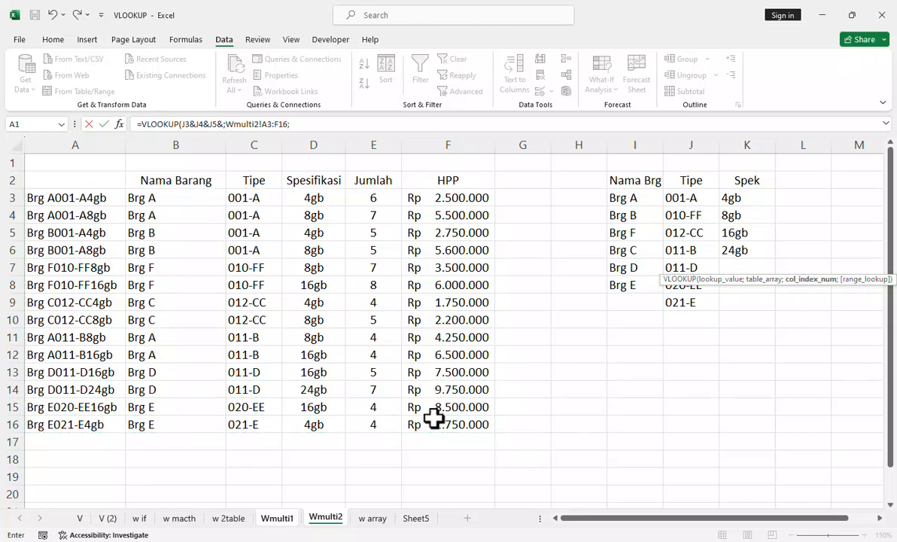
left_click(287, 124)
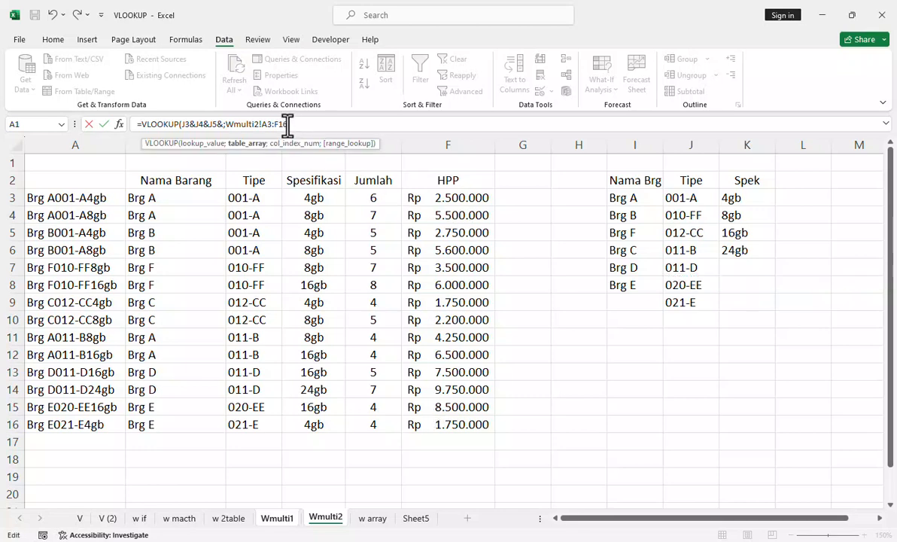
left_click(298, 124)
key("BackSpace")
key("F4")
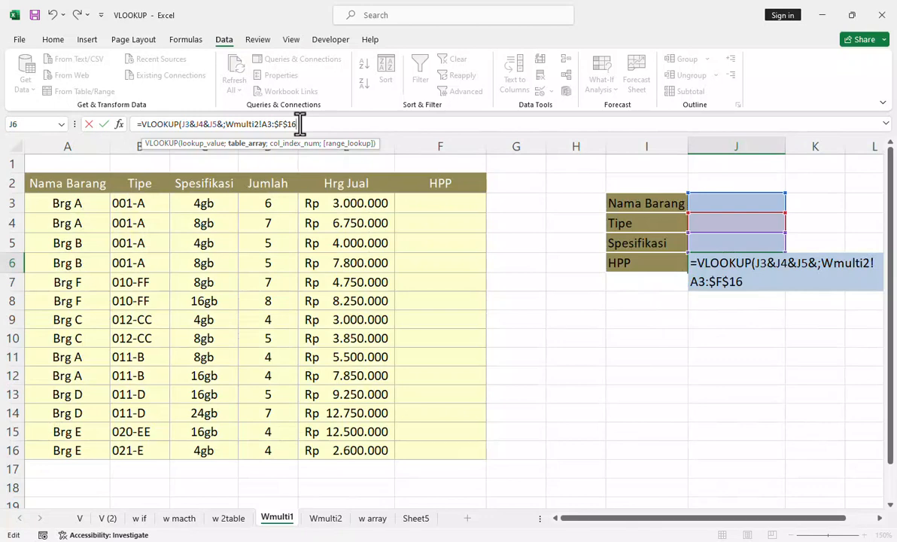
left_click(266, 124)
key("F4")
left_click(314, 124)
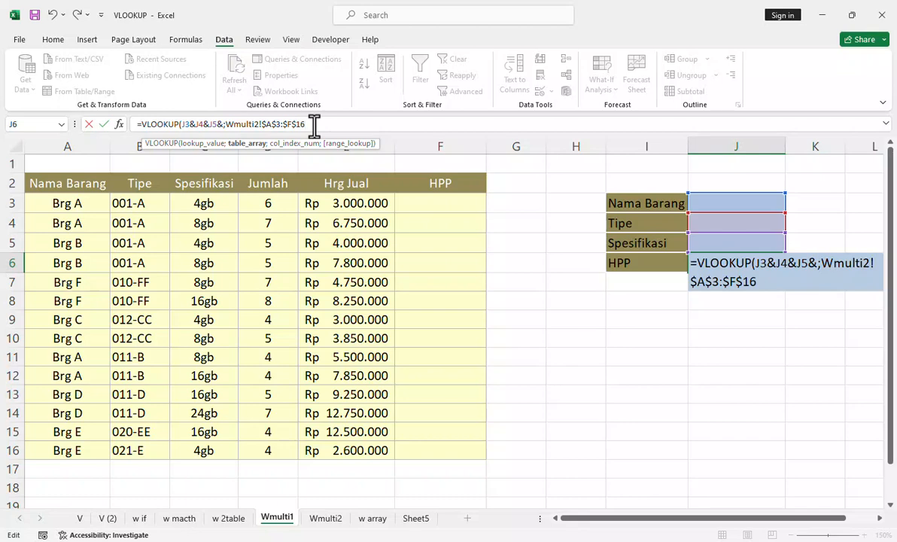
Step: Complete the J6 VLOOKUP with column index 6 and exact match FALSE, and try to enter the formula
type(";")
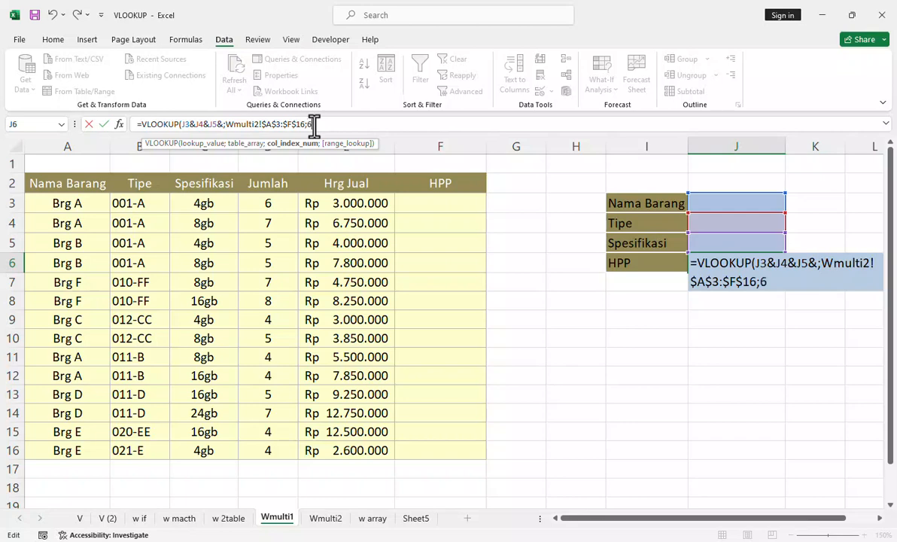
type("6;")
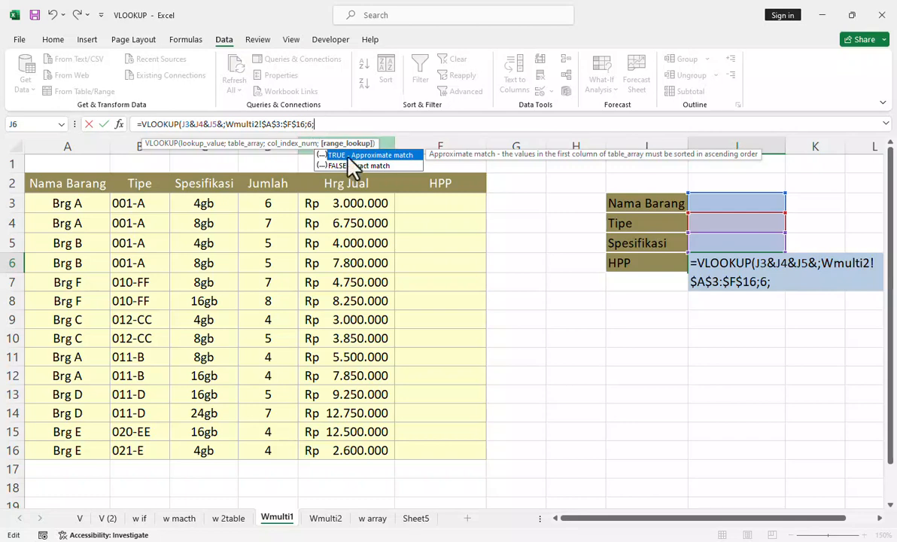
double_click(354, 165)
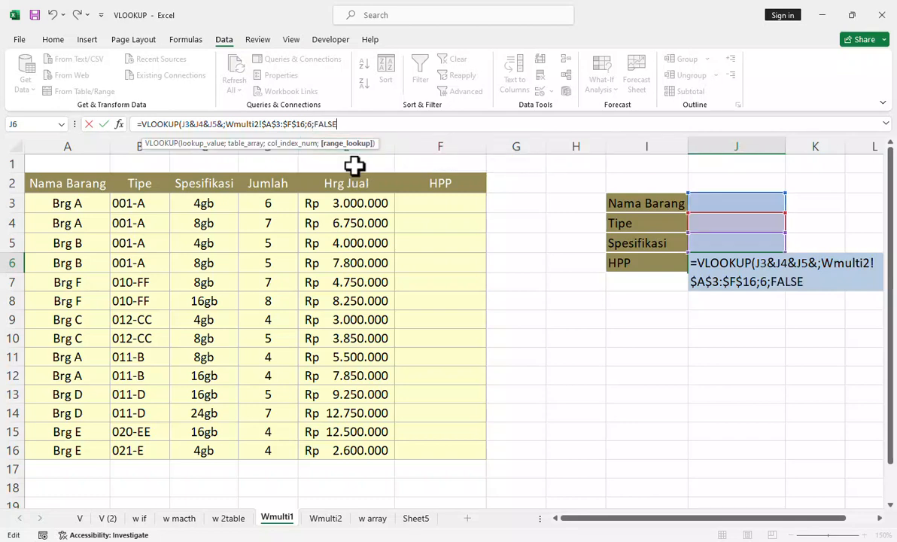
key("Return")
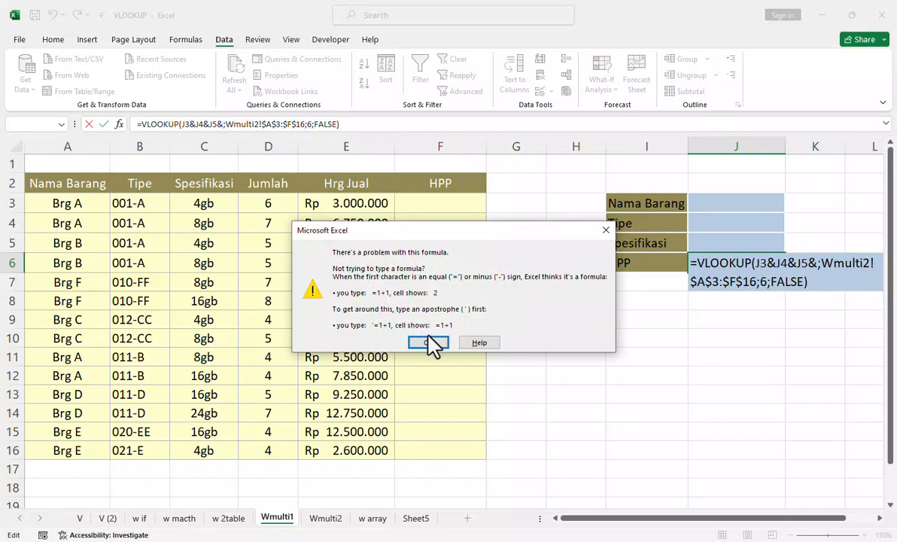
Step: Remove the extra & after J5 in the J6 formula and enter it as =VLOOKUP(J3&J4&J5;Wmulti2!$A$3:$F$16;6;FALSE)
left_click(429, 343)
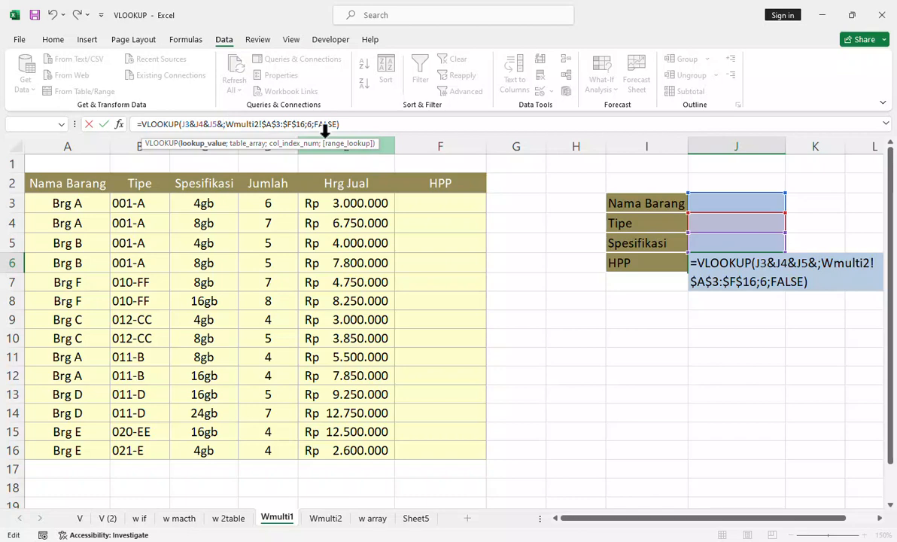
key("BackSpace")
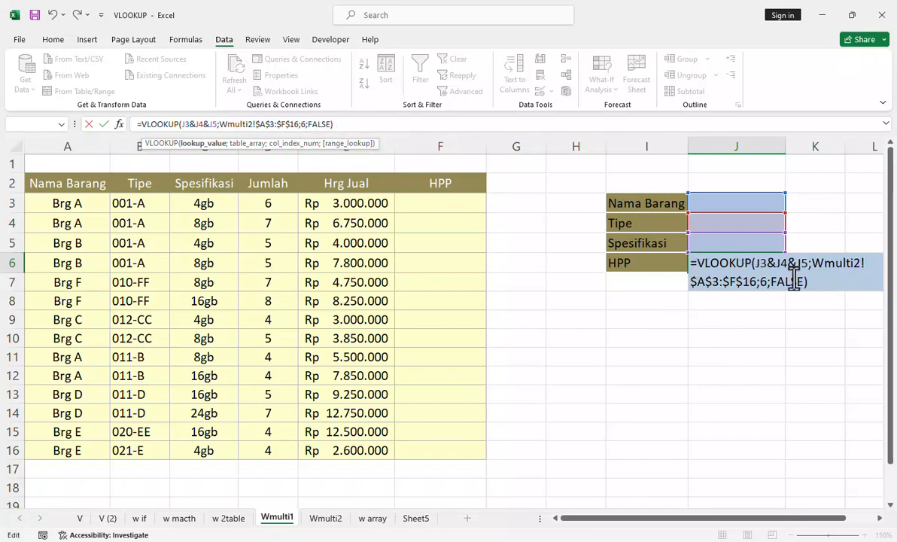
left_click(817, 286)
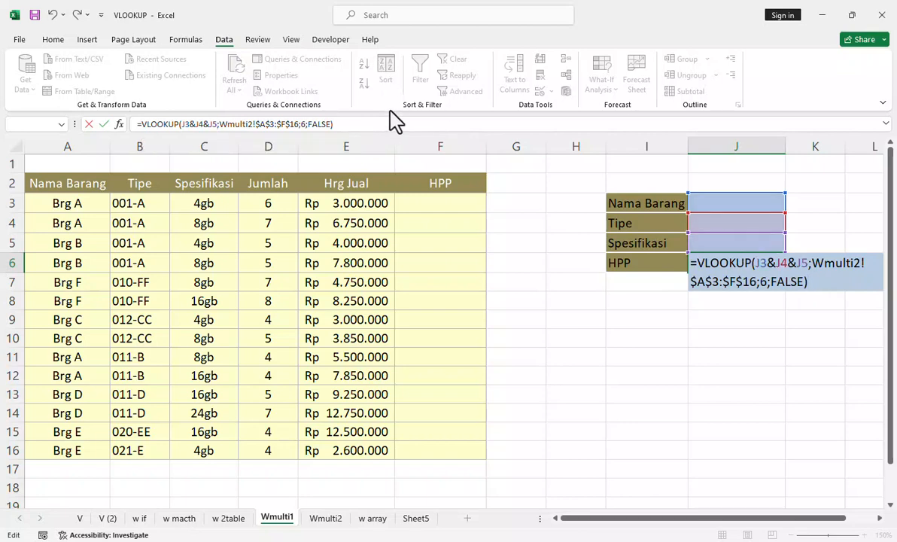
left_click(378, 126)
key("Return")
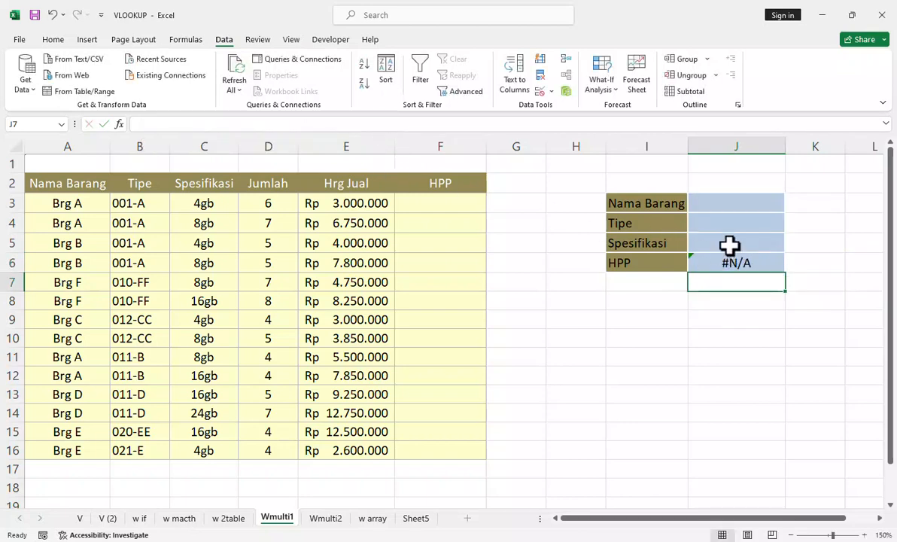
Step: Choose Brg A as Nama Barang in J3 and 001-A as Tipe in J4 from their dropdown lists
left_click(767, 203)
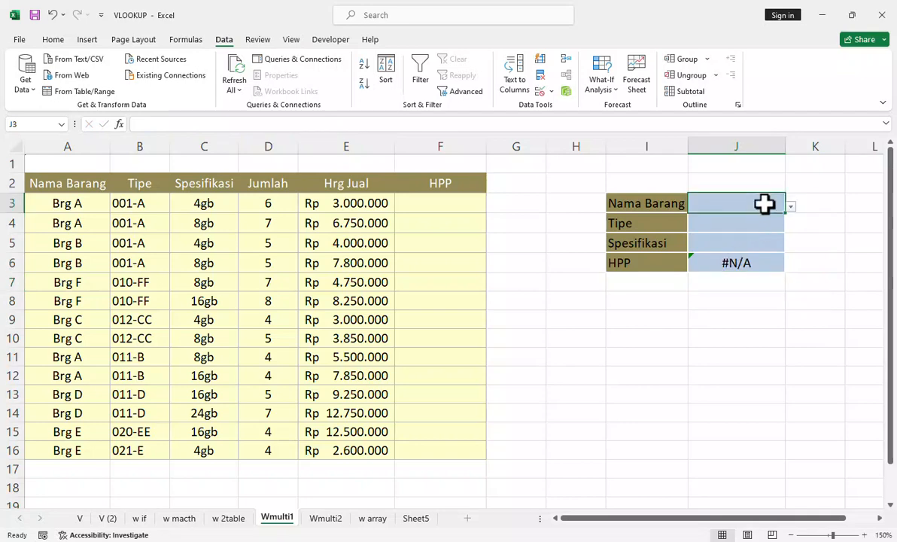
left_click(791, 206)
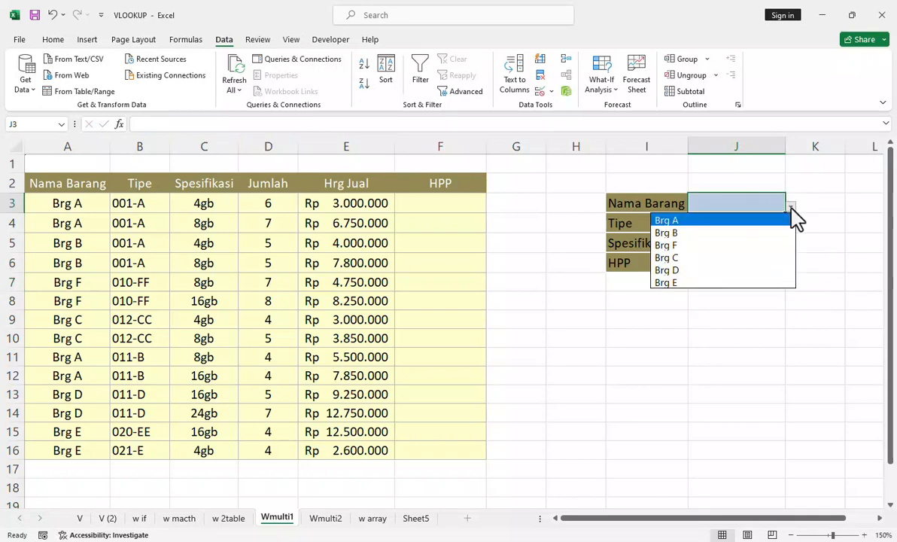
left_click(747, 220)
left_click(761, 219)
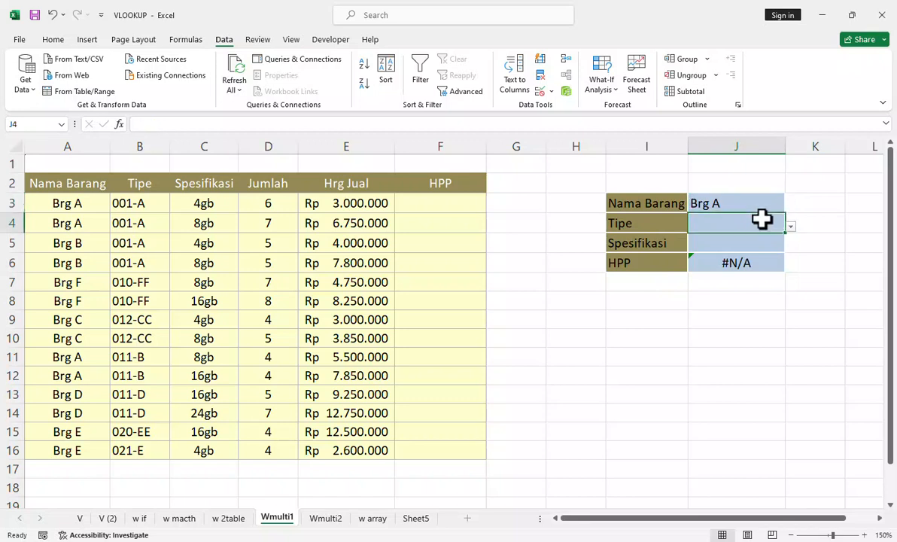
left_click(791, 226)
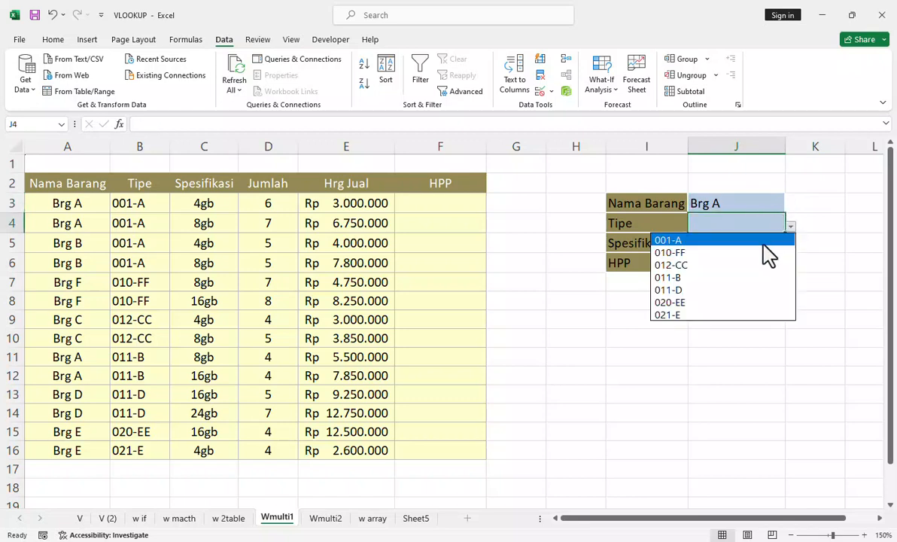
left_click(766, 254)
Step: Choose 4gb as Spesifikasi in J5 from its dropdown list
left_click(763, 242)
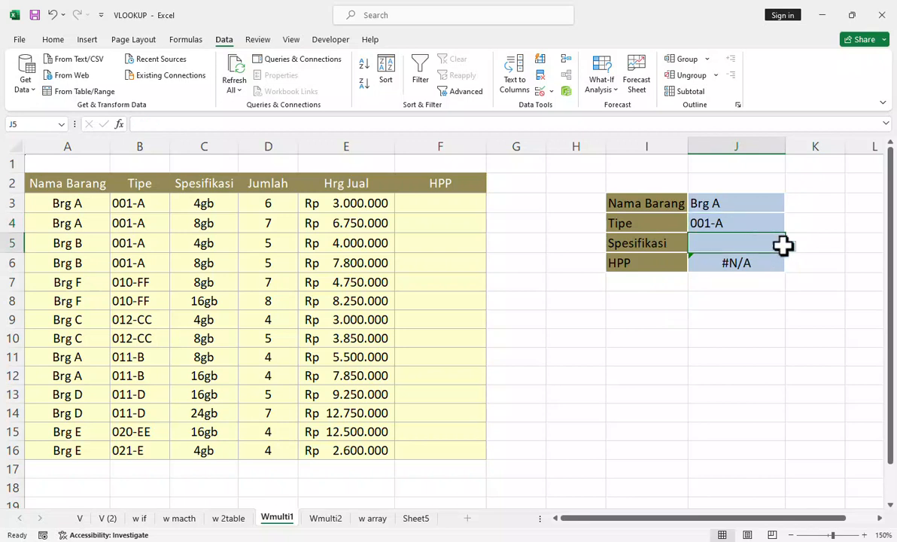
left_click(791, 246)
left_click(763, 262)
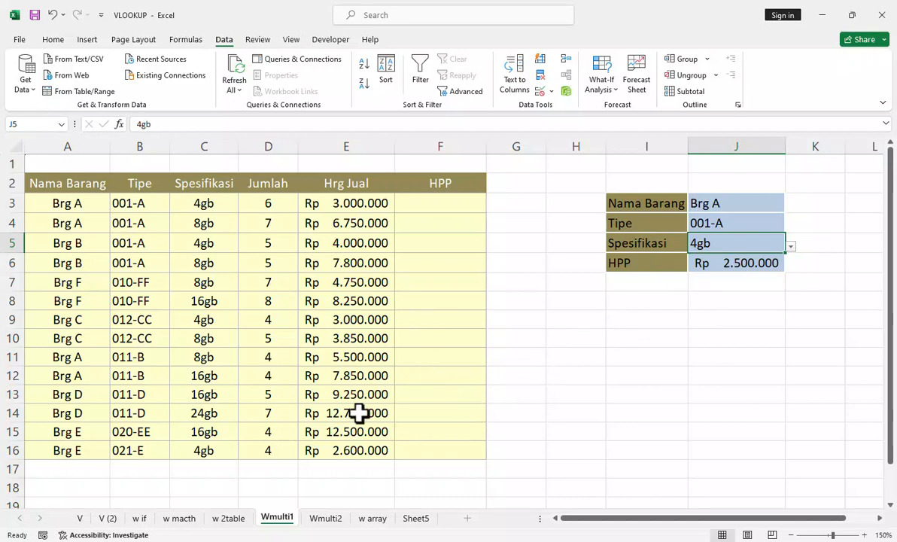
Step: Review the J6 VLOOKUP formula and check its column index by going through columns A to F on the Wmulti2 sheet
left_click(715, 265)
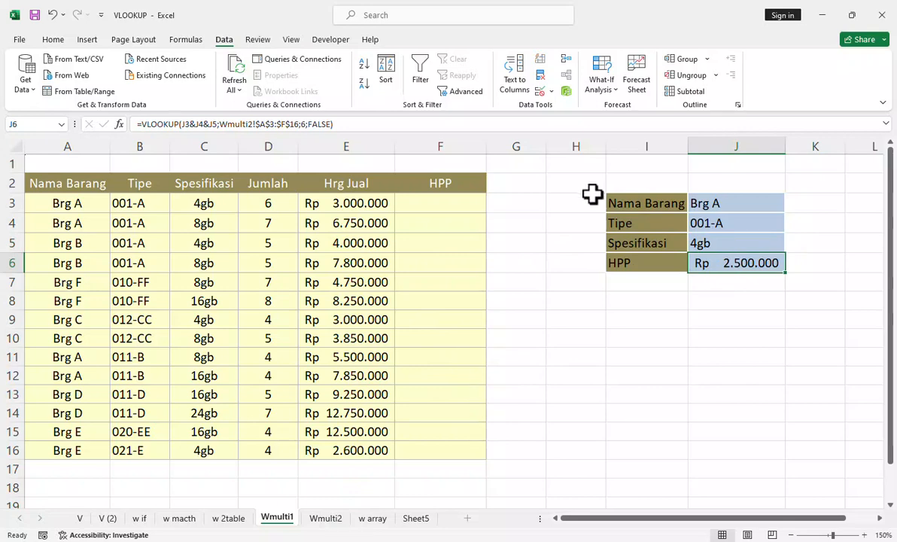
left_click(316, 127)
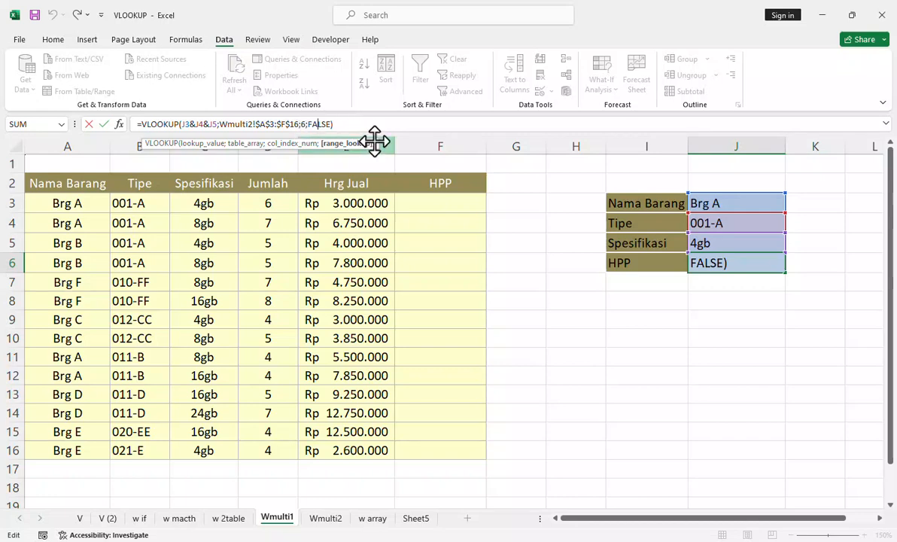
key("ctrl+Return")
left_click(323, 518)
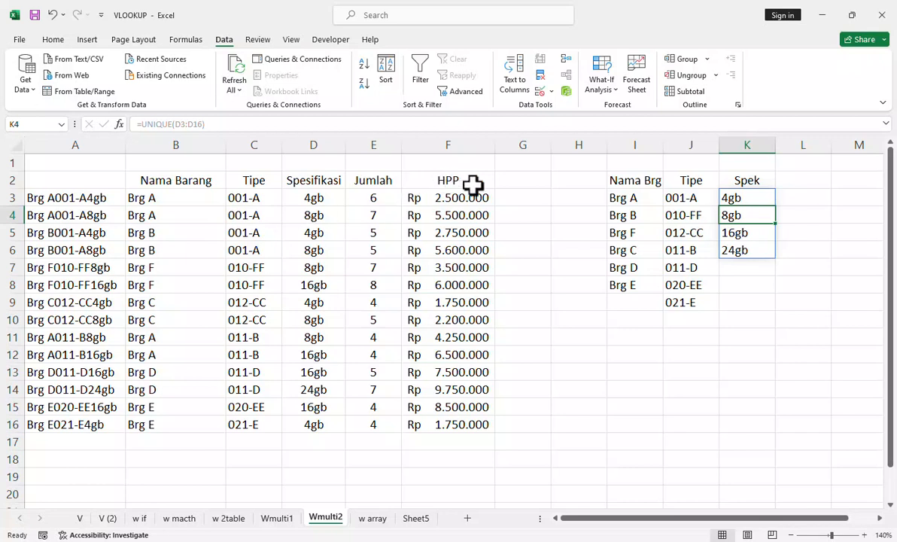
left_click(84, 143)
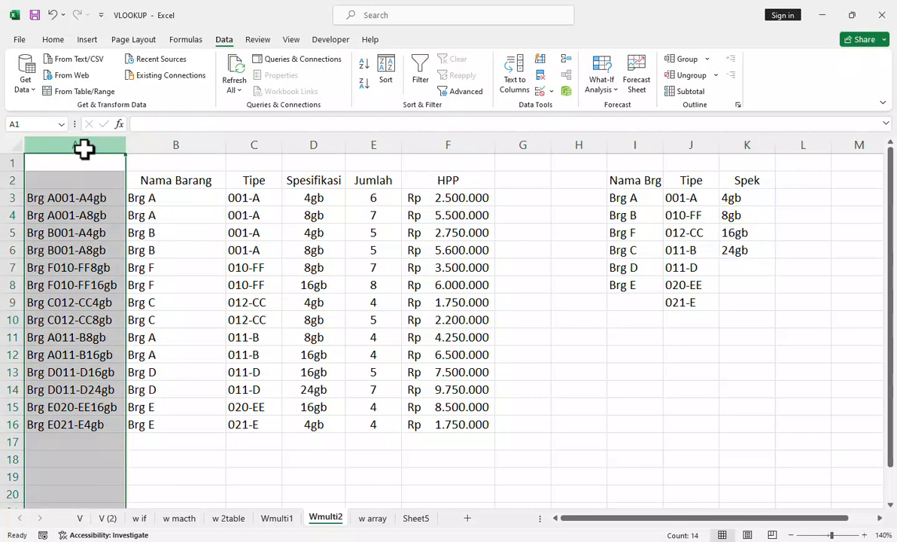
left_click(162, 143)
left_click(244, 143)
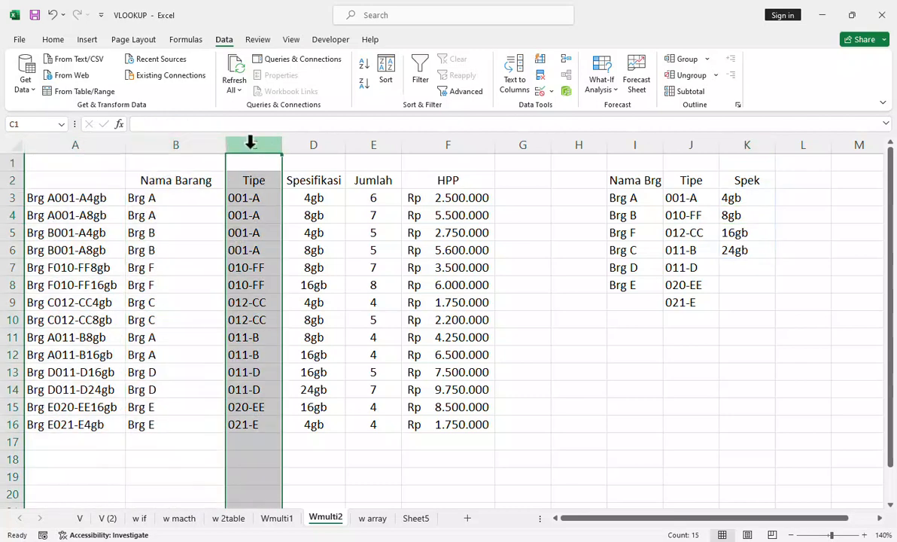
left_click(320, 142)
left_click(360, 142)
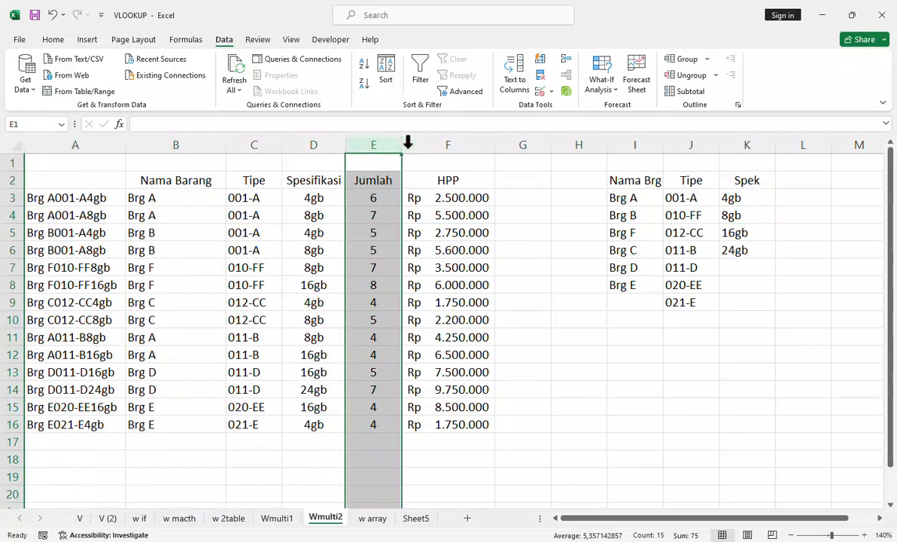
left_click(427, 141)
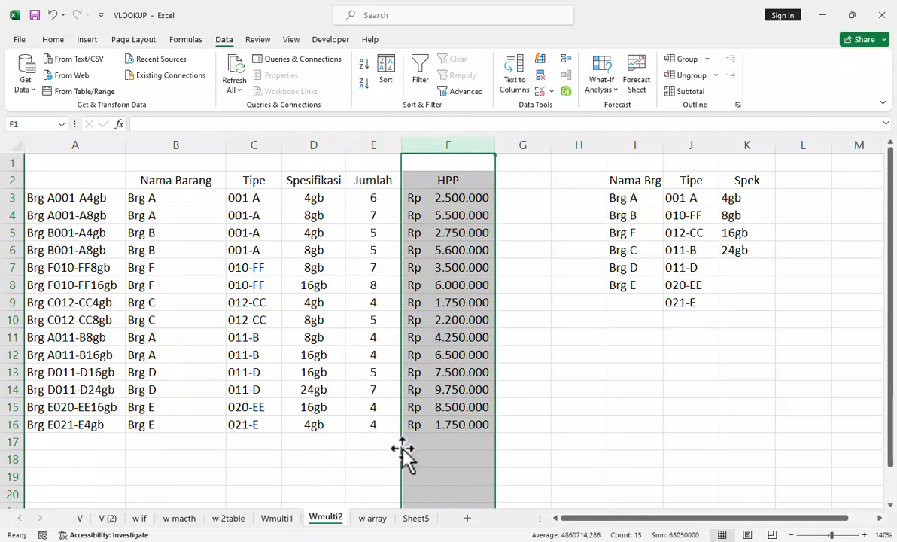
Step: Return to the Wmulti1 sheet and review the FALSE match argument of the J6 formula without changing it
left_click(289, 521)
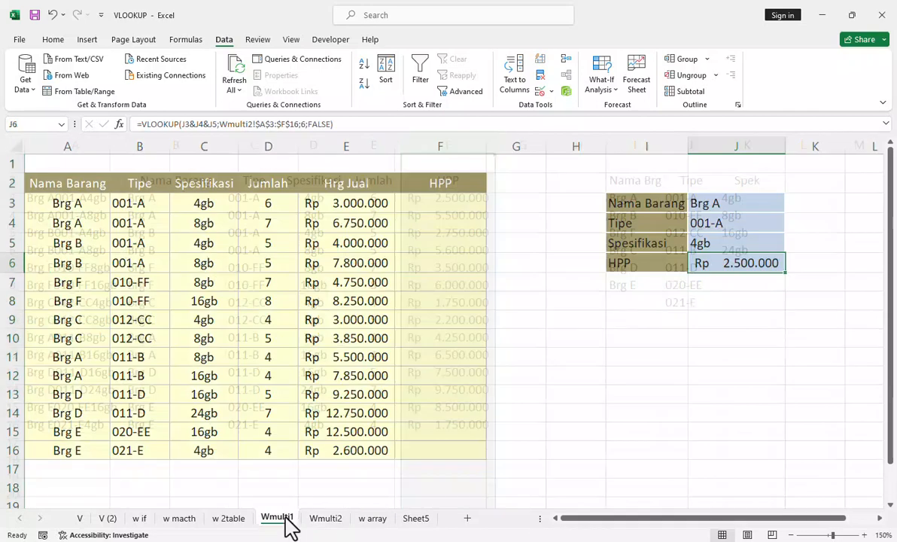
left_click(310, 124)
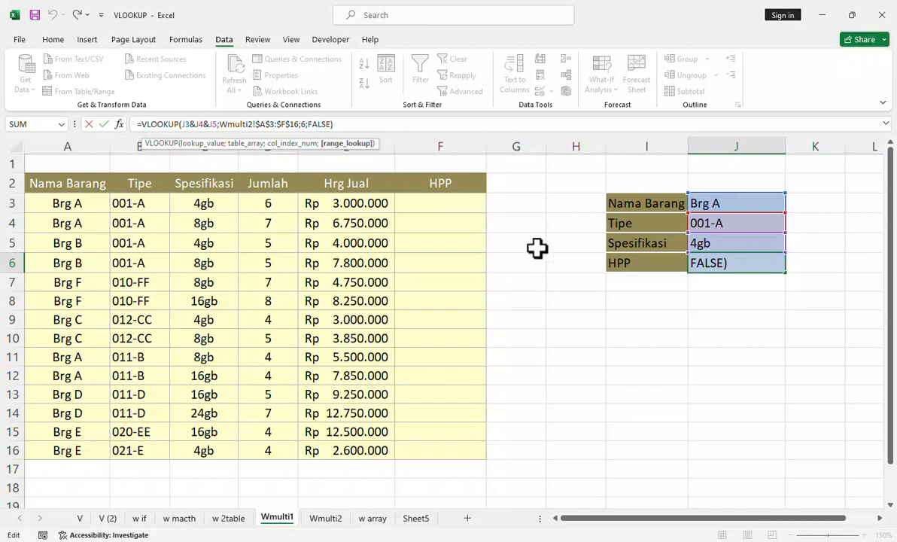
left_click(362, 128)
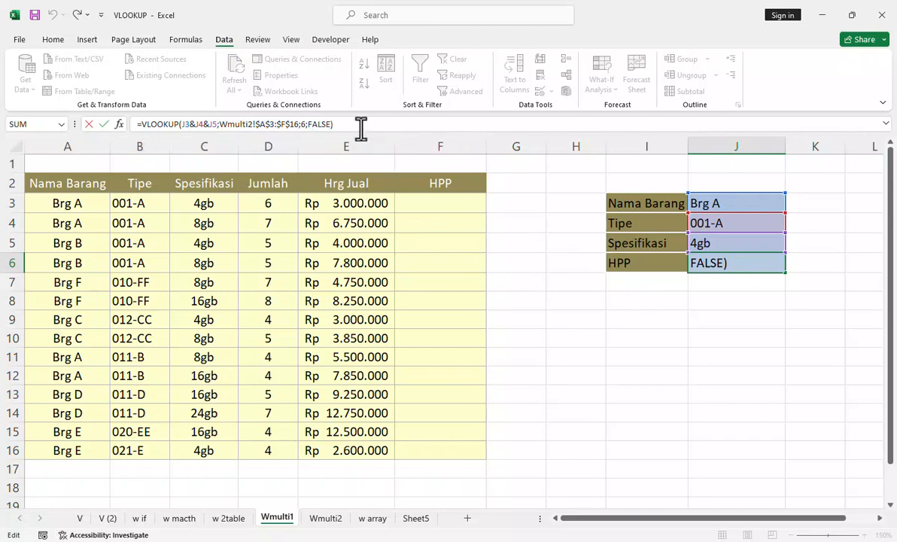
key("Return")
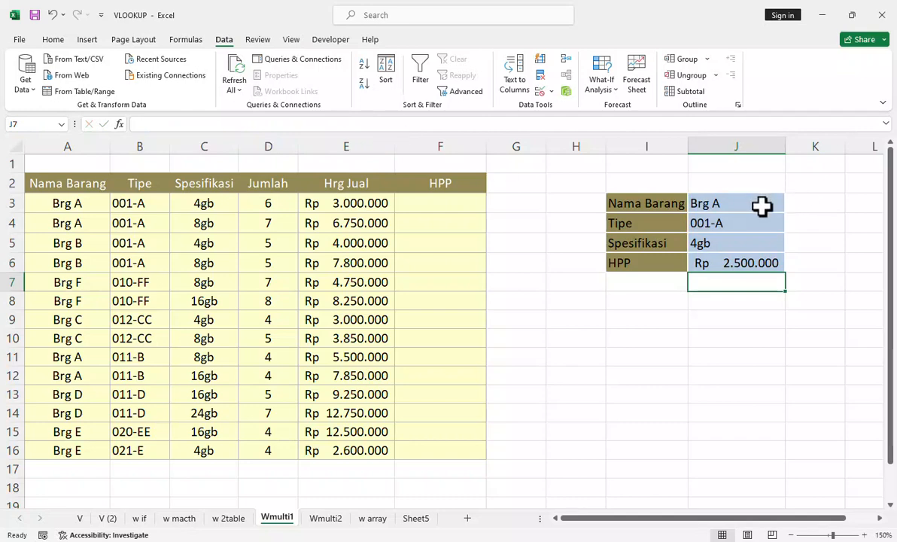
Step: Keep Brg A as Nama Barang in J3 and change the Tipe in J4 to 011-D
left_click(761, 206)
left_click(790, 207)
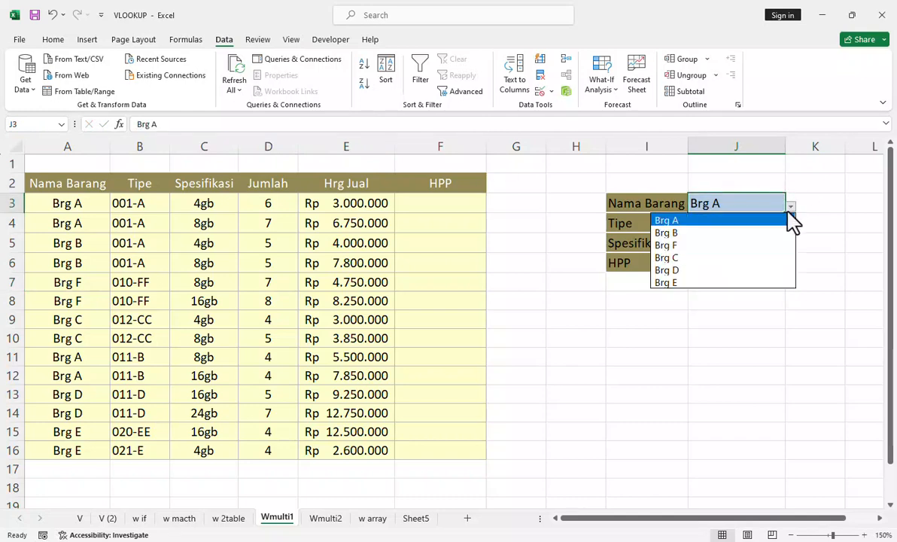
left_click(735, 221)
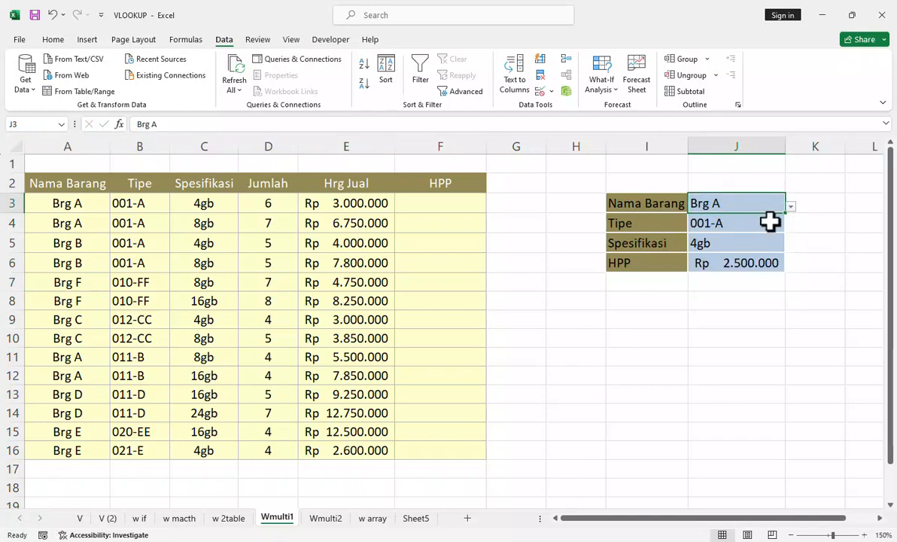
left_click(767, 226)
left_click(791, 226)
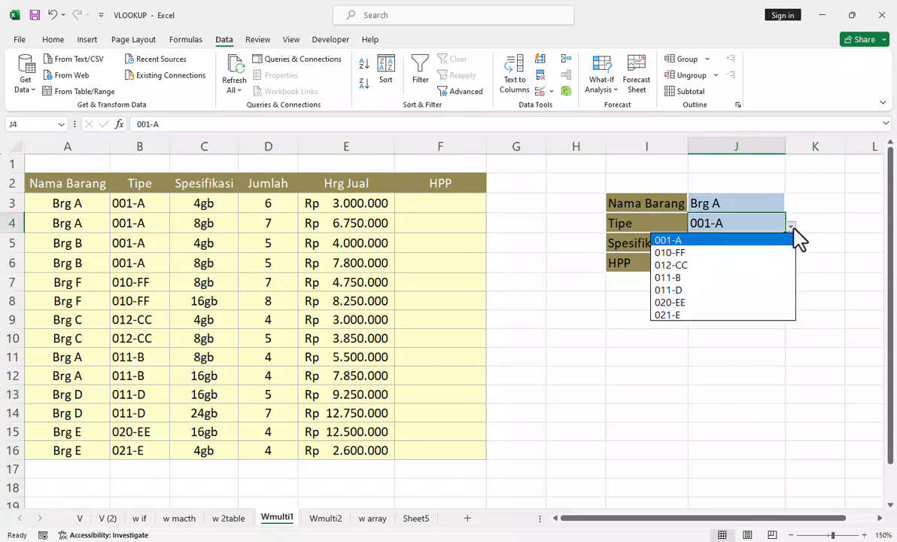
left_click(754, 296)
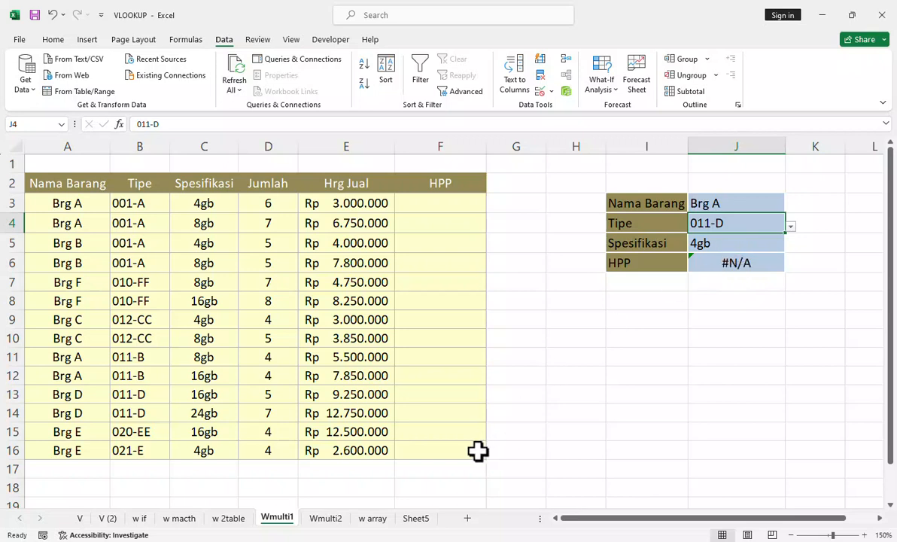
Step: Wrap the J6 VLOOKUP in IFERROR with an empty text "" as the value if an error occurs
left_click(728, 262)
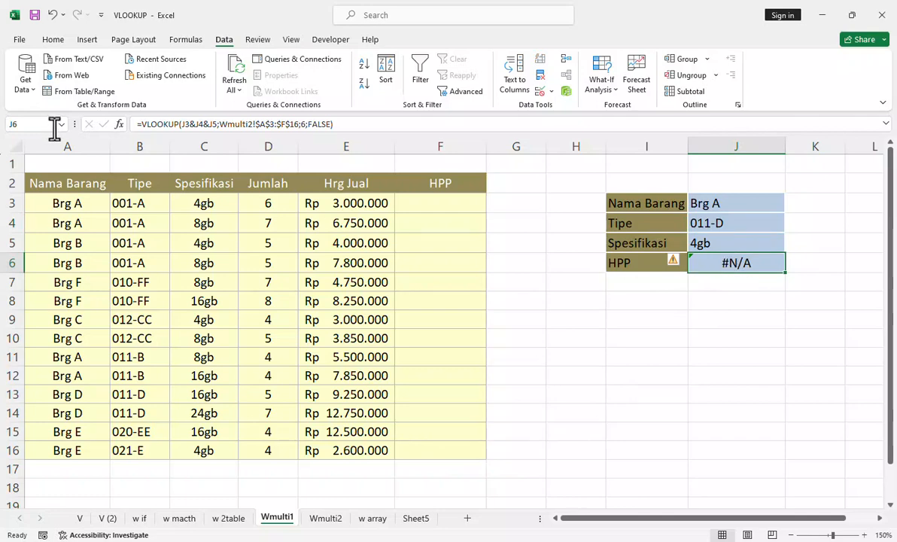
left_click(140, 124)
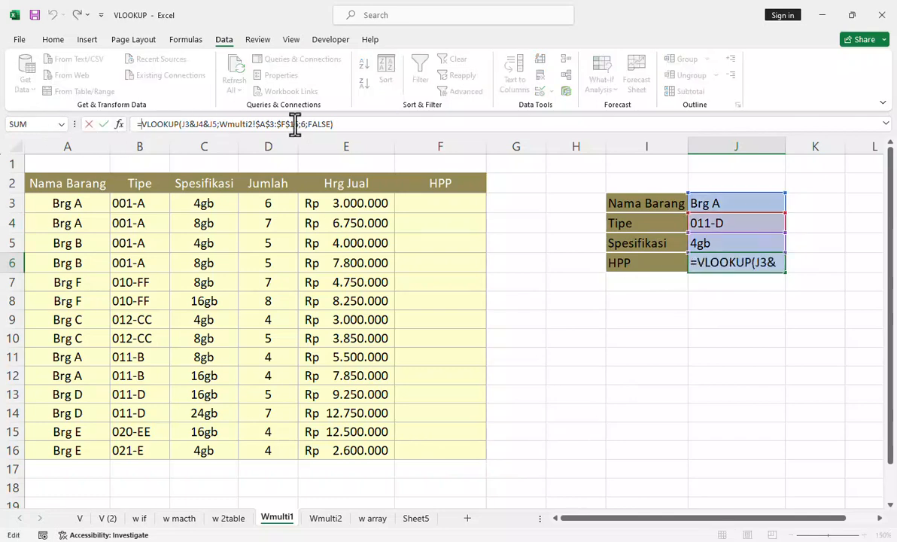
type("if")
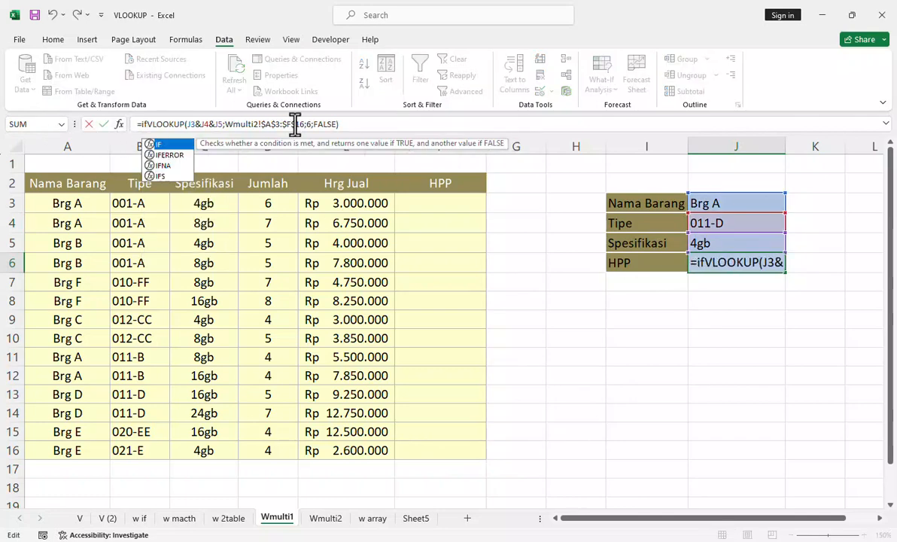
double_click(169, 154)
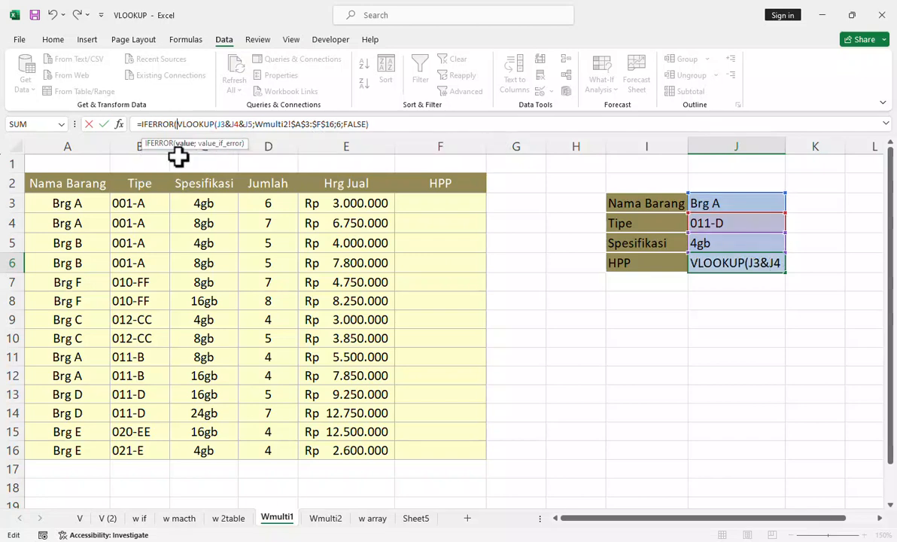
left_click(383, 125)
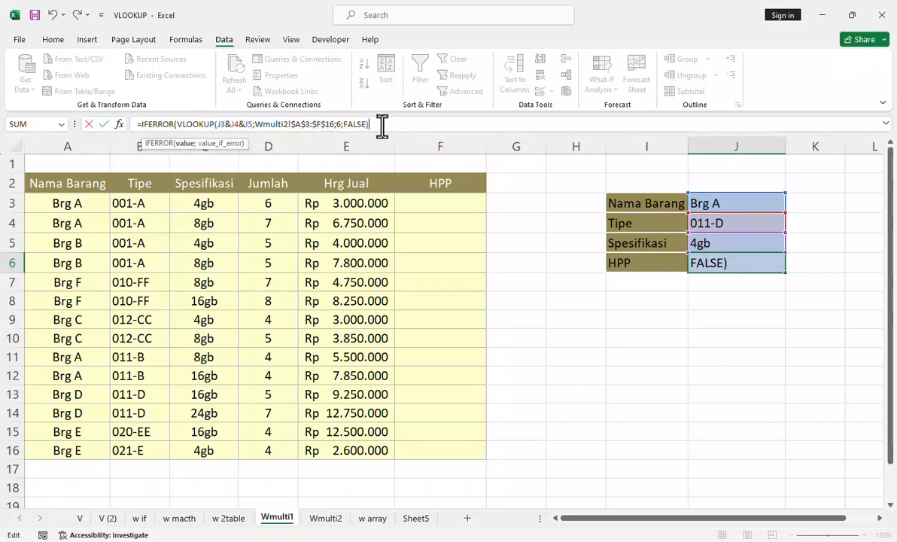
type(";")
type("\"\")")
key("Return")
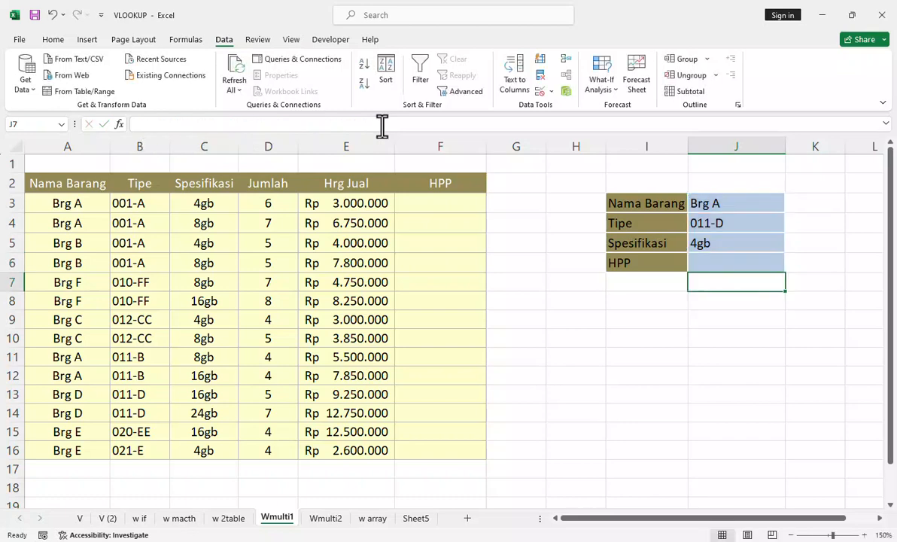
Step: Set the IFERROR fallback in the J6 formula to "Barang Tidak Ada" and widen column J to fit the text
left_click(753, 258)
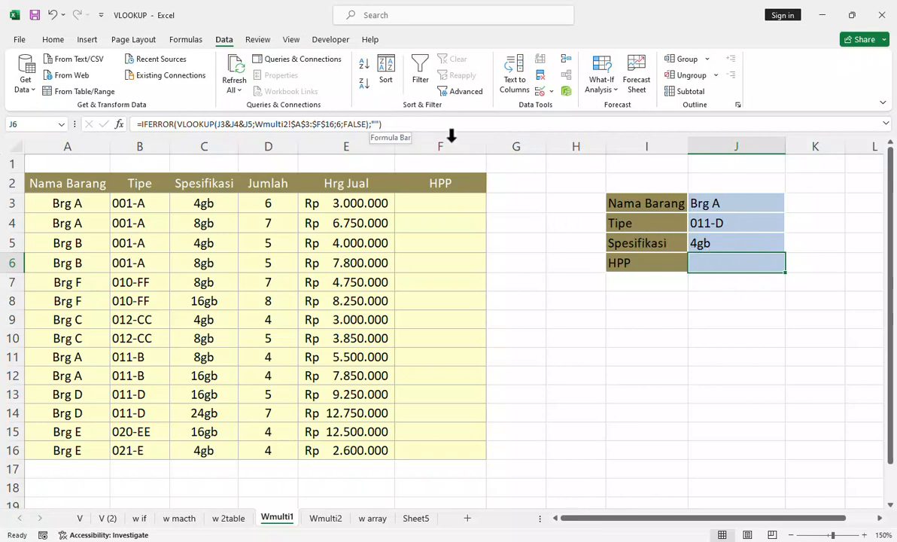
left_click(721, 206)
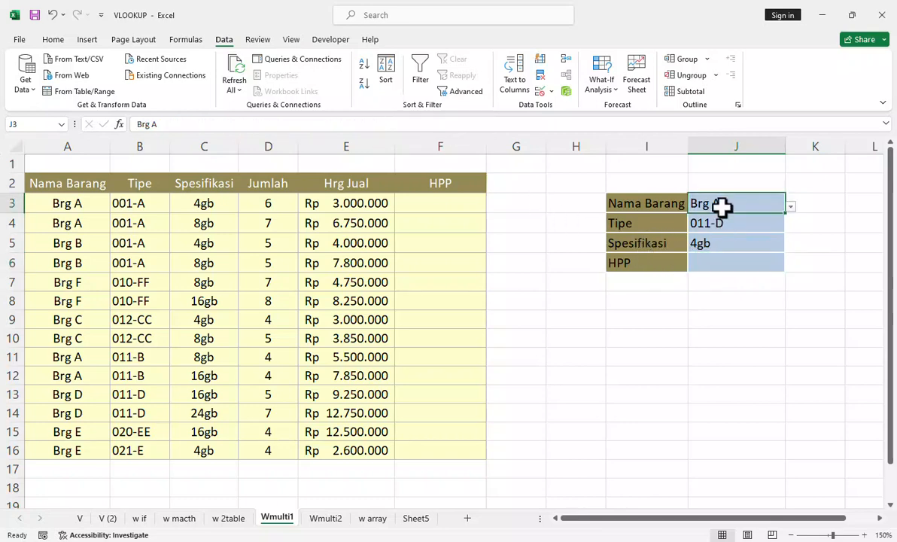
left_click(714, 262)
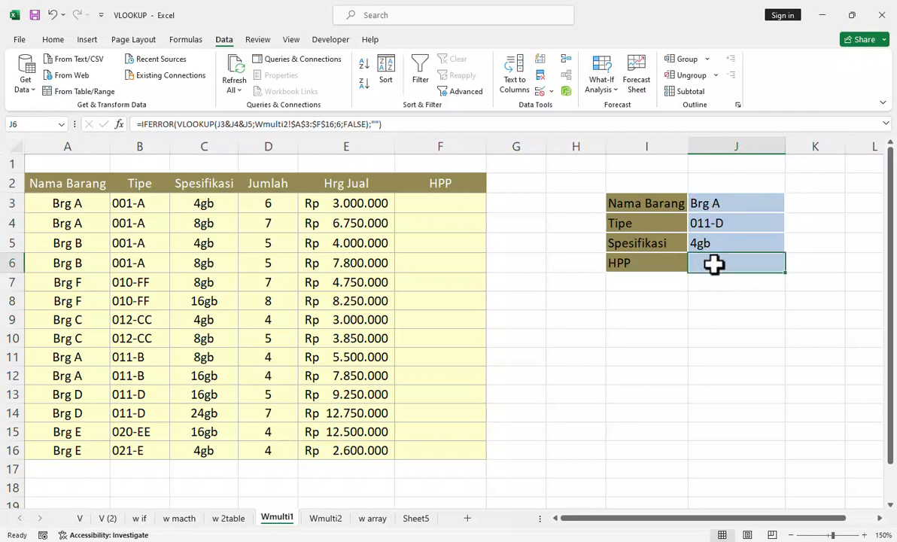
left_click(375, 125)
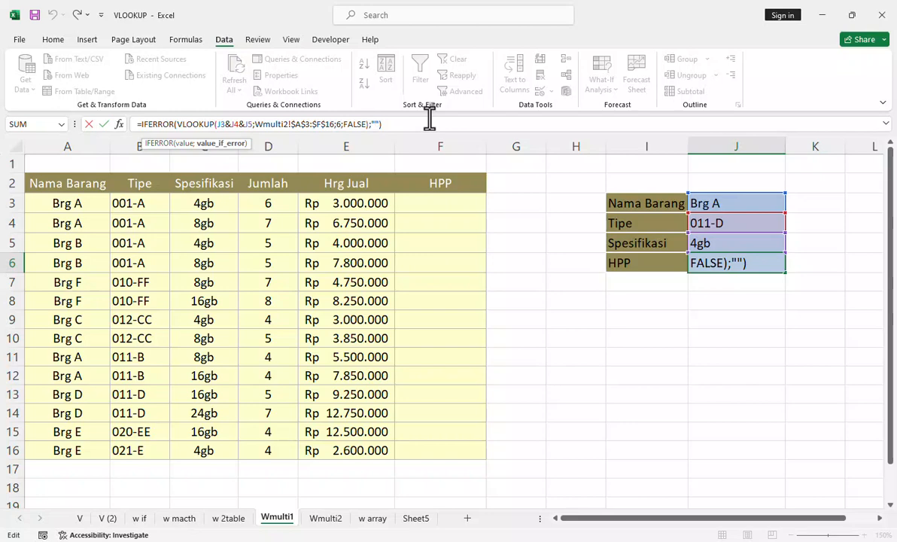
type("Barang")
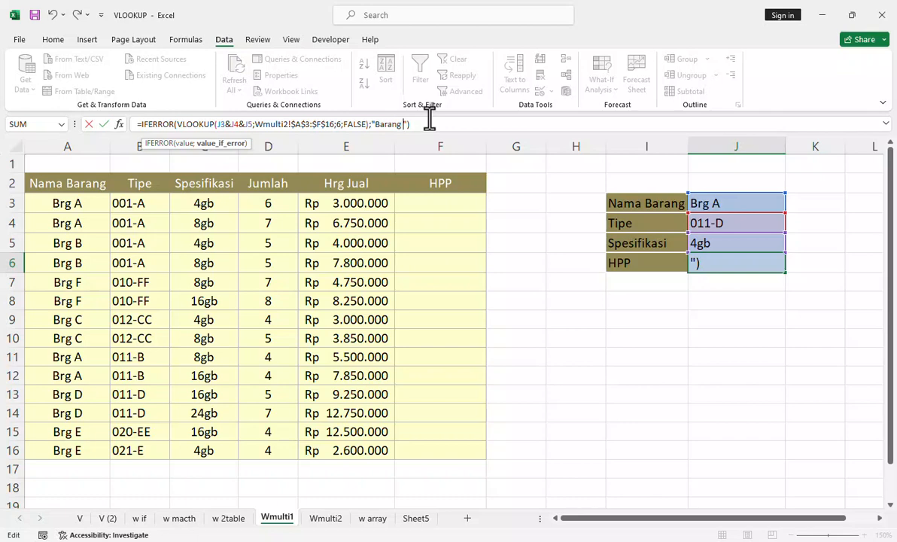
type("Tidak a")
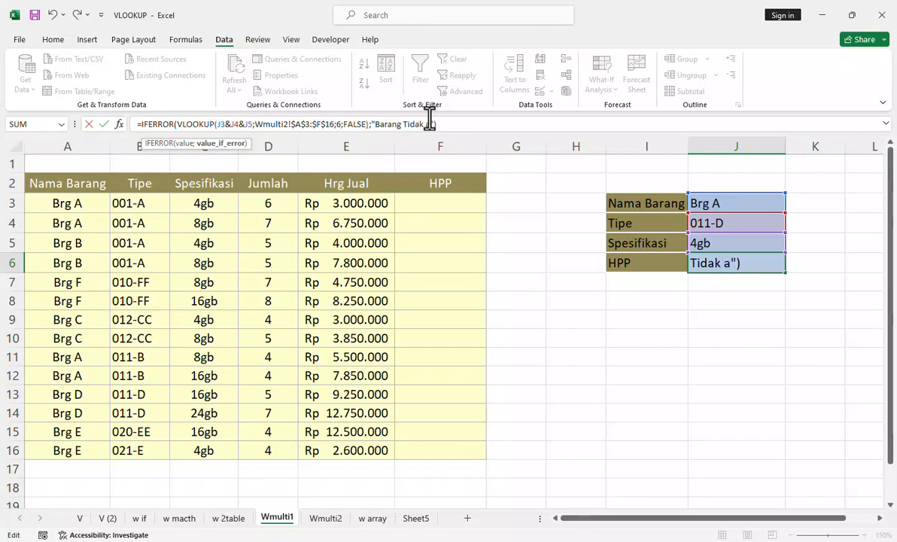
key("BackSpace")
type("Ada")
key("Return")
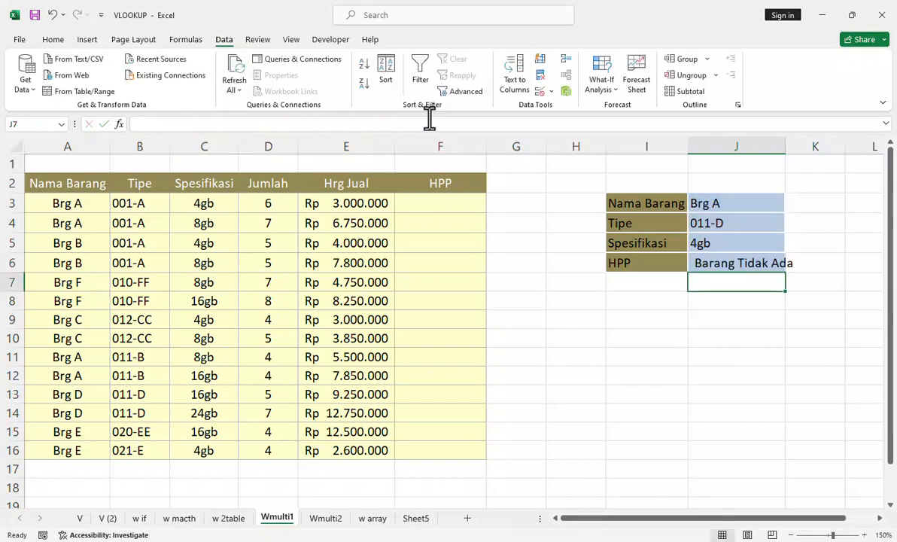
left_click(773, 263)
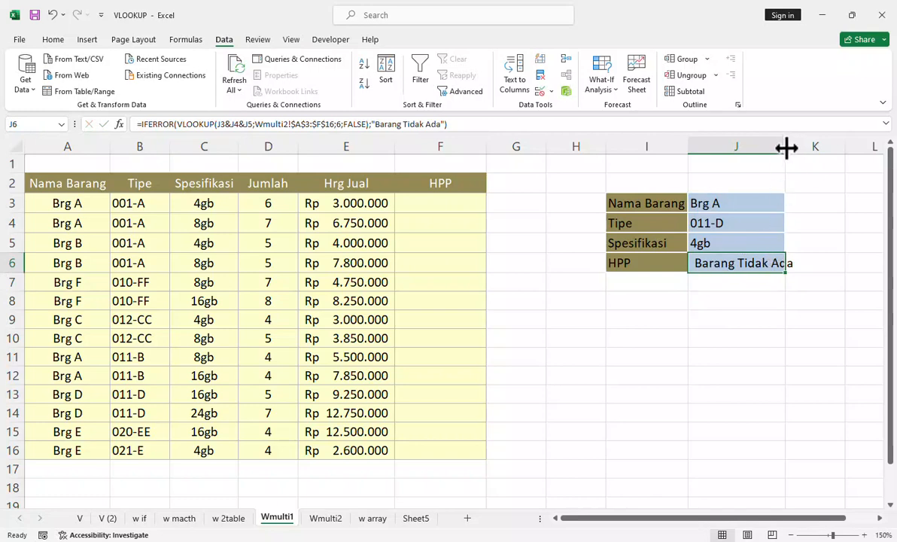
left_click_drag(786, 148, 799, 147)
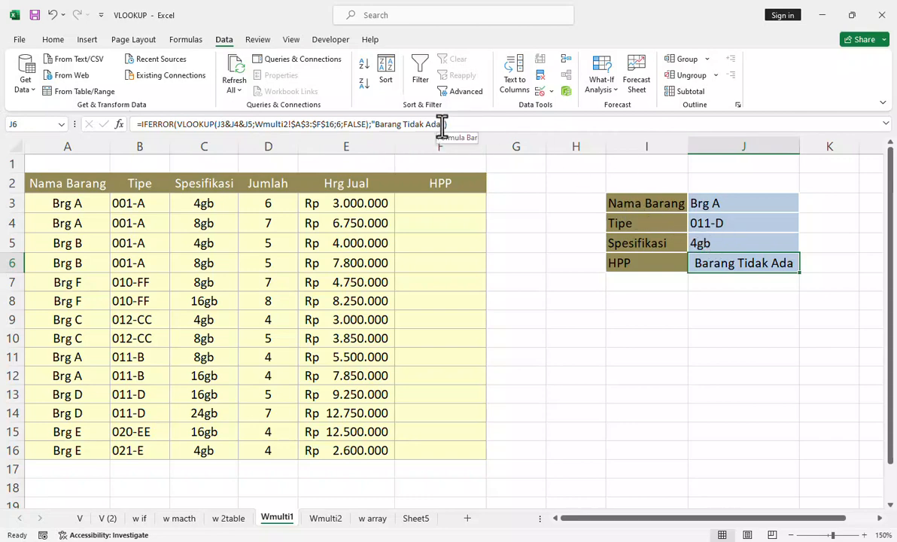
Step: Remove the IFERROR wrapper and its fallback text from J6, leaving only the VLOOKUP, and accept the suggested parenthesis correction
left_click_drag(447, 125, 371, 125)
key("BackSpace")
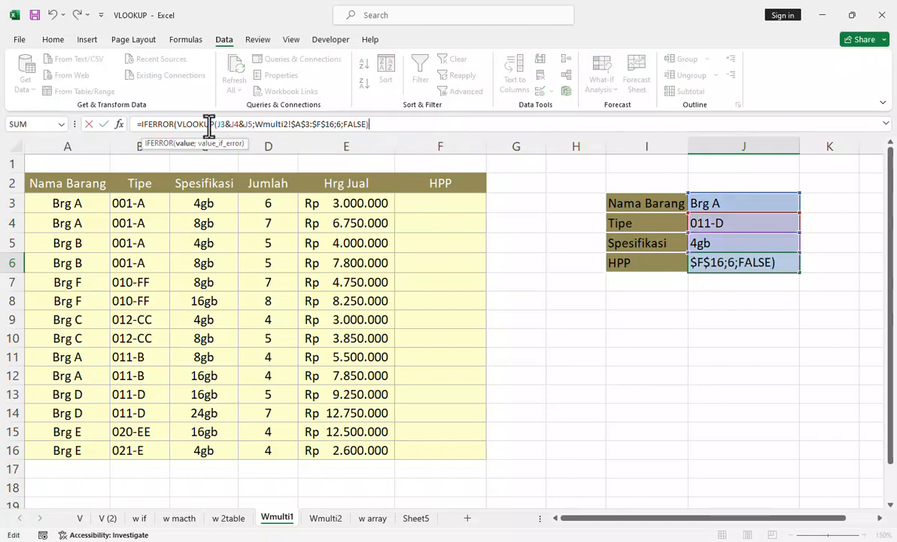
double_click(165, 124)
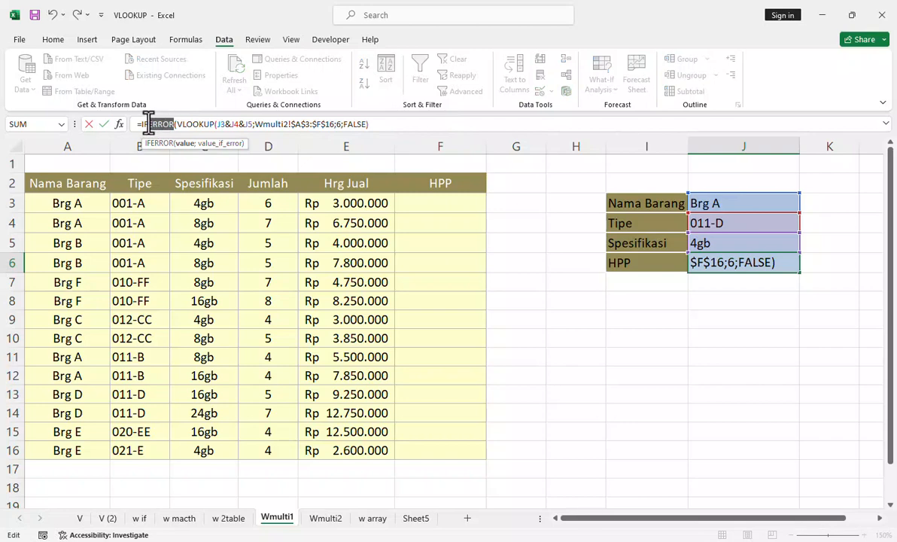
key("BackSpace")
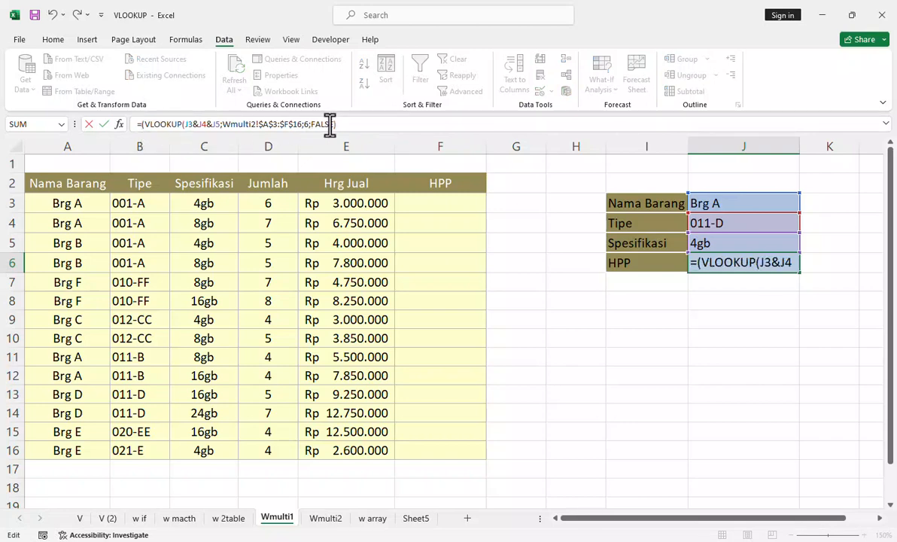
key("Return")
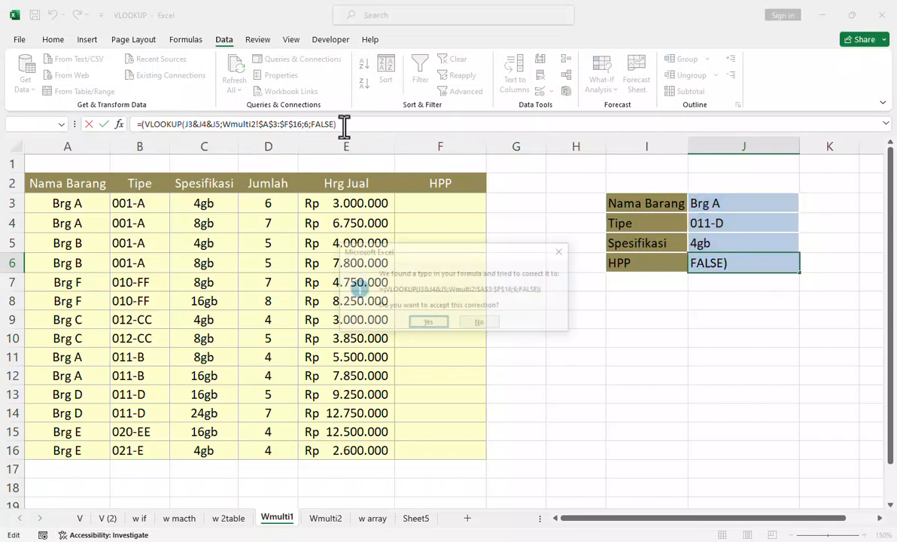
left_click(426, 325)
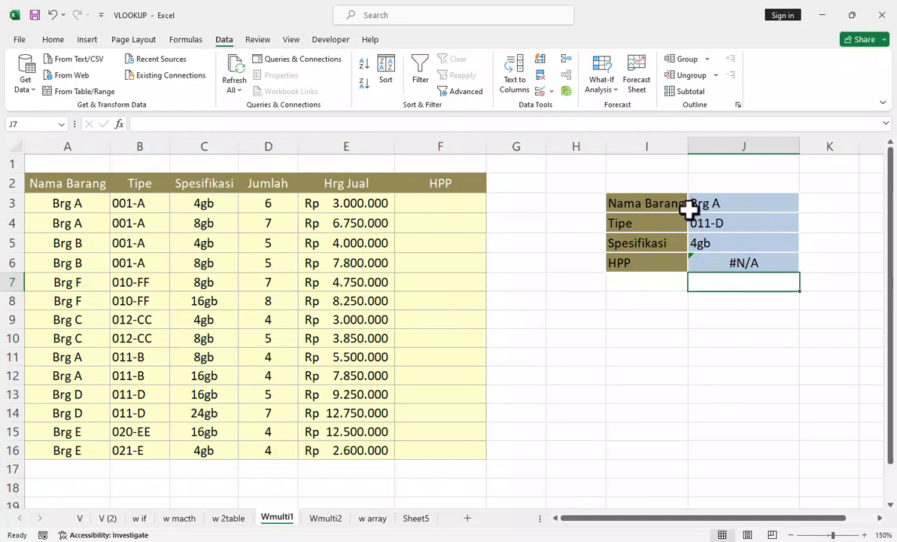
Step: Wrap the VLOOKUP in J6 in IFERROR again, with an empty text "" as the fallback value
left_click(726, 262)
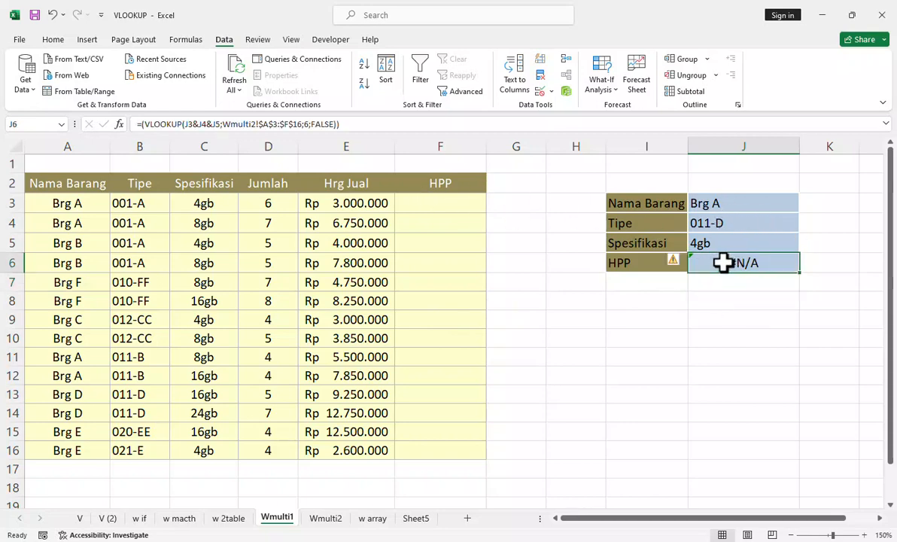
left_click(139, 124)
left_click(204, 124)
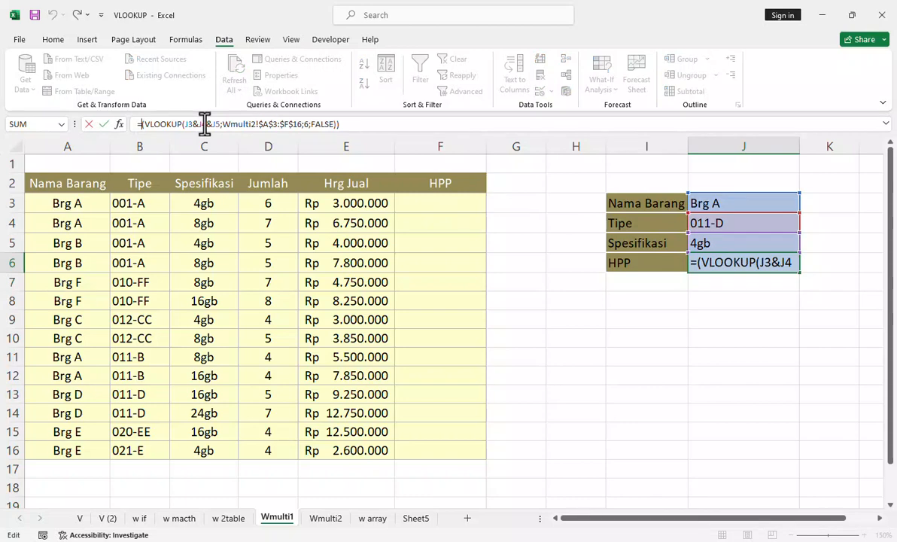
type("if")
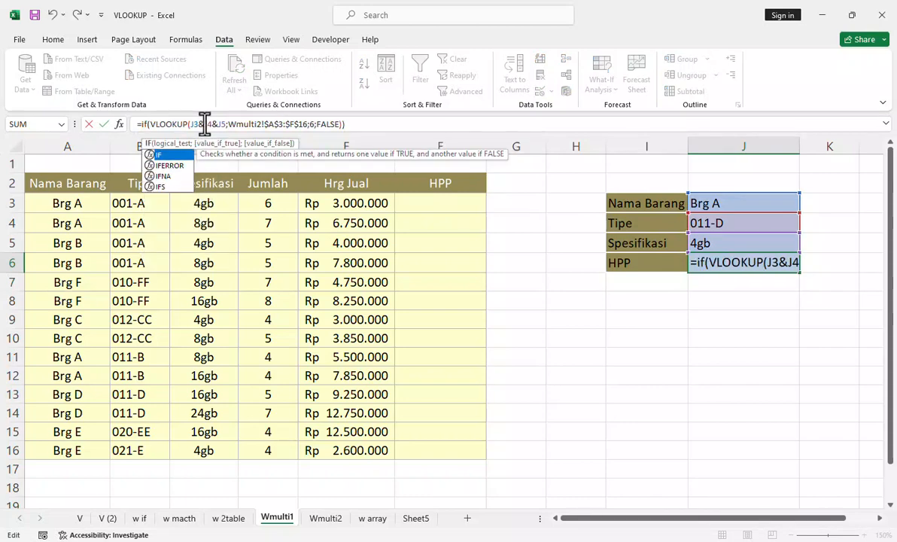
type("e")
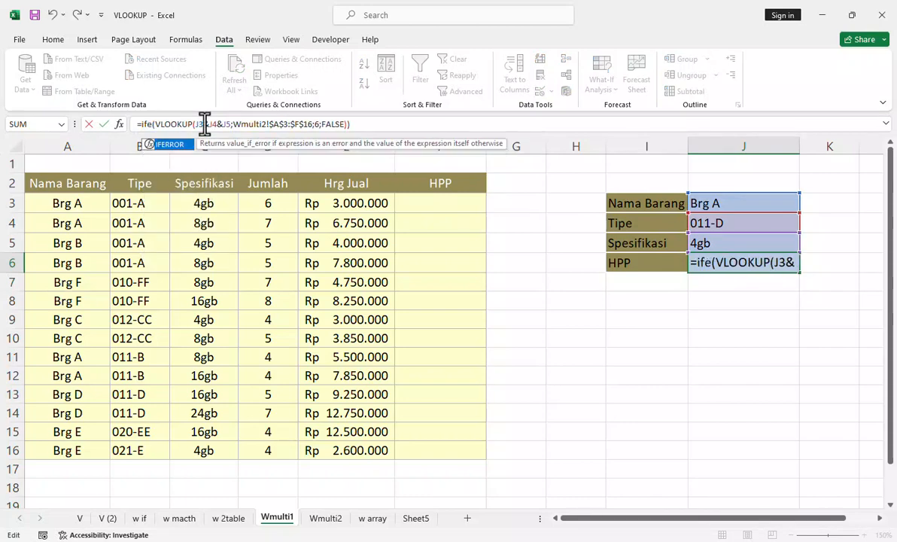
key("Tab")
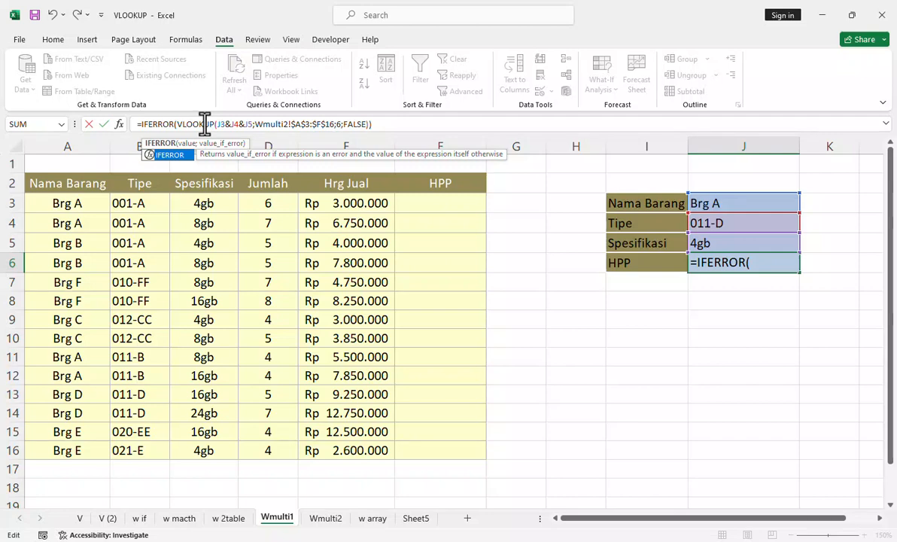
left_click(368, 125)
type(")")
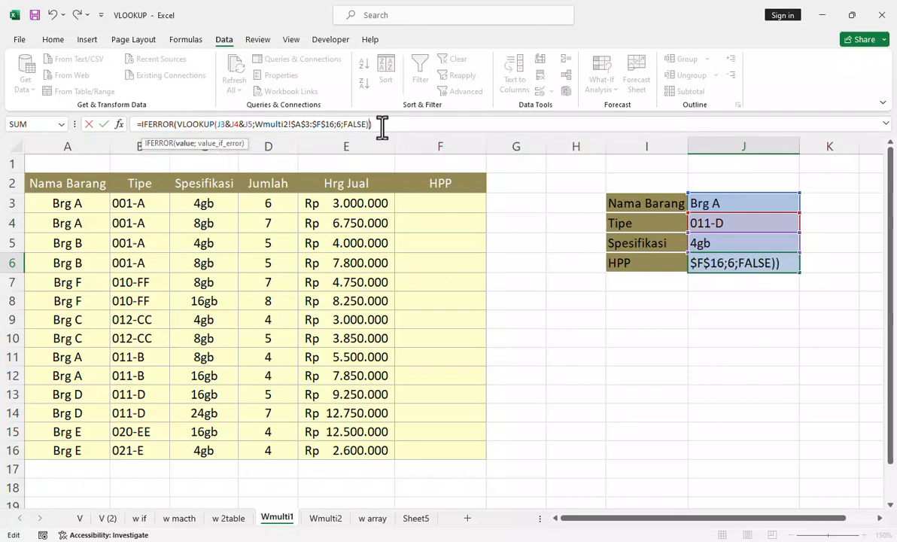
type(";")
type("\"\"")
key("Return")
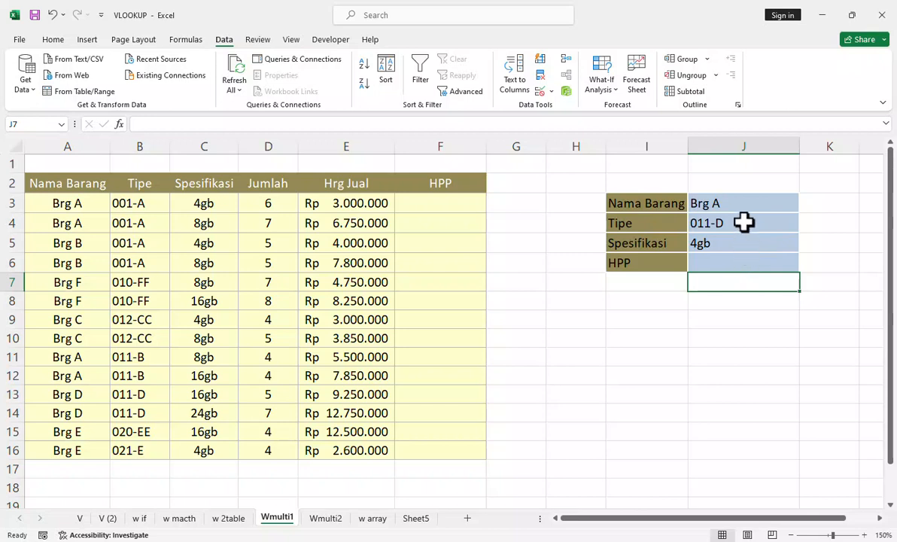
Step: Compare the J6 formula and sales table on Wmulti1 with the combined keys and HPP data on Wmulti2, ending on Wmulti1
left_click(715, 259)
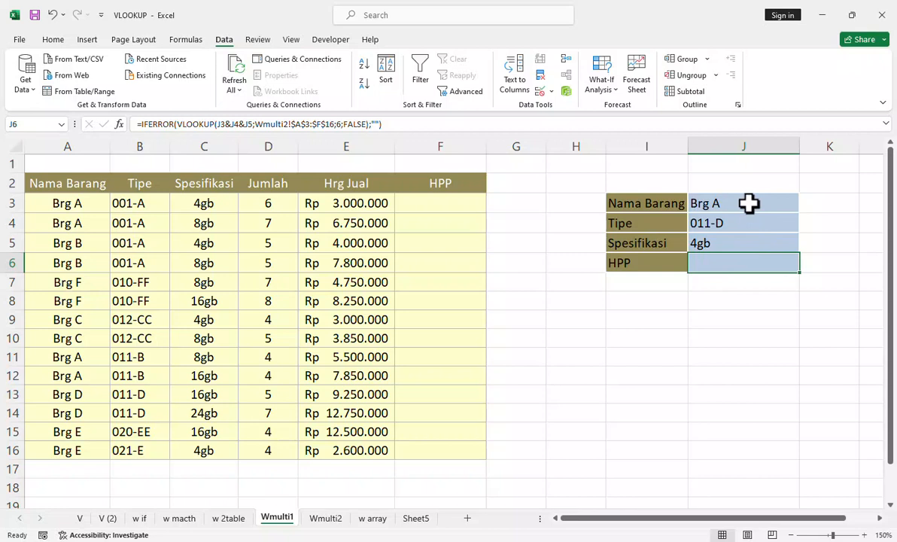
left_click(327, 526)
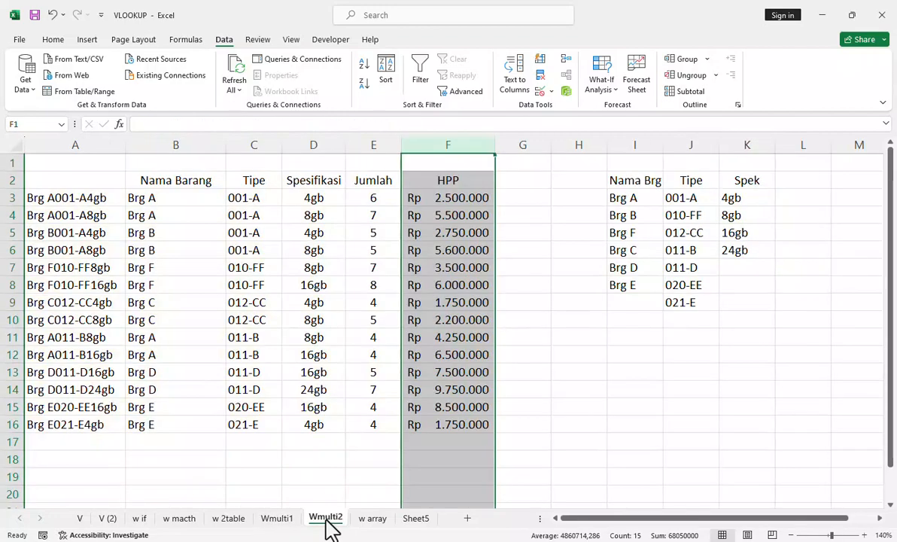
left_click(522, 359)
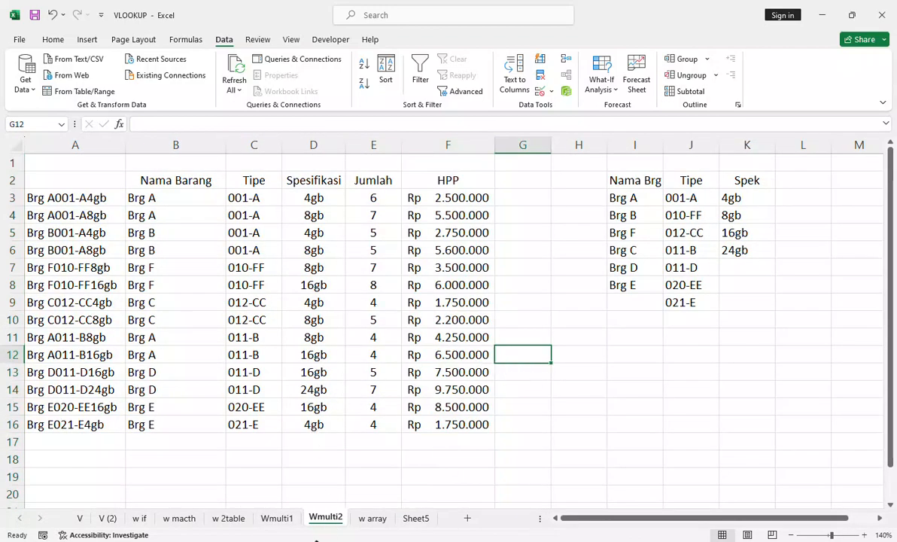
left_click(285, 520)
left_click(323, 521)
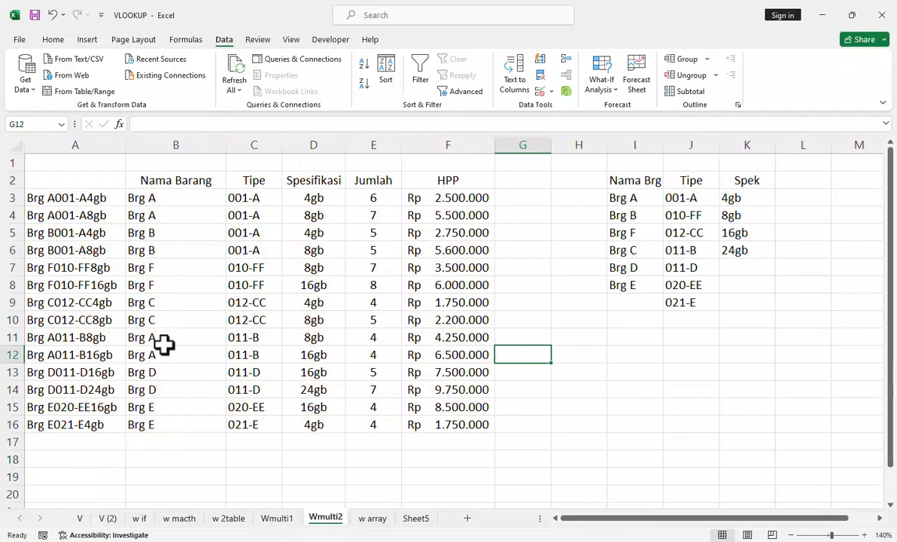
left_click(279, 521)
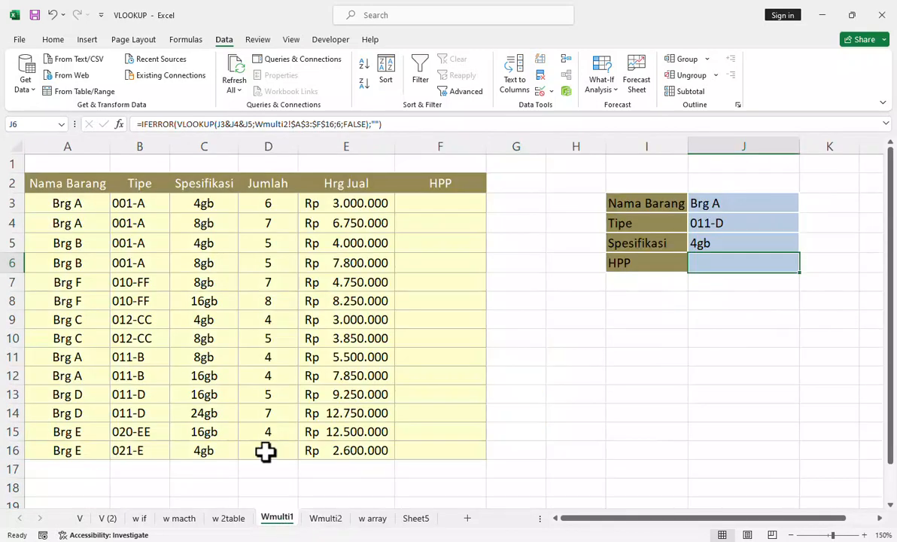
left_click(325, 520)
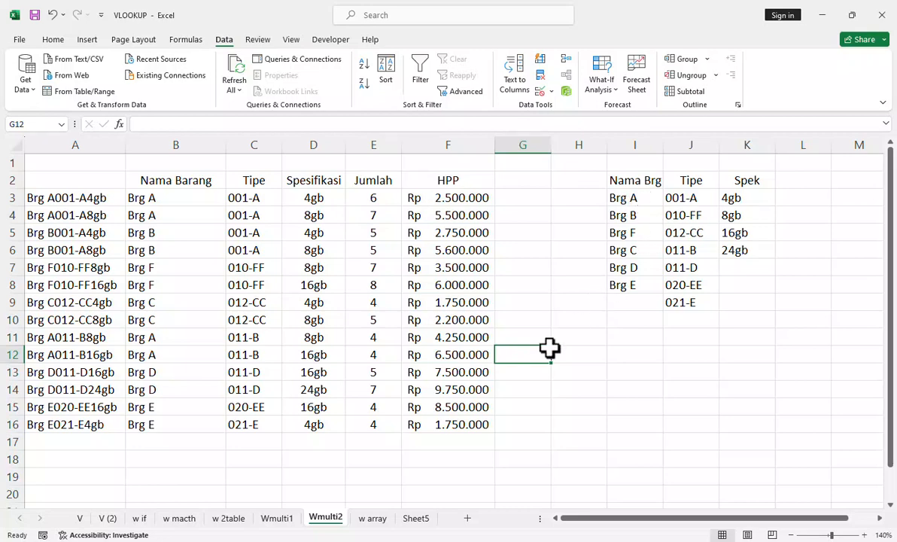
left_click(281, 524)
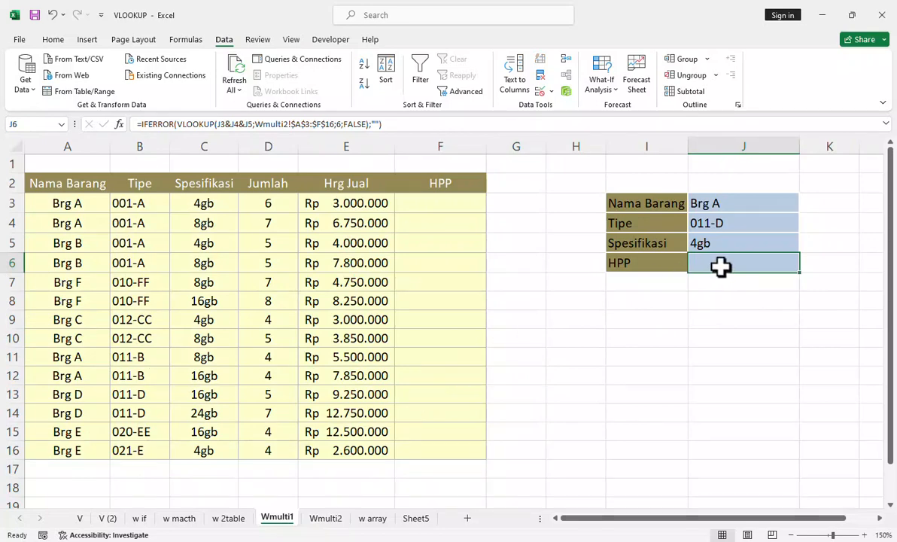
left_click(441, 205)
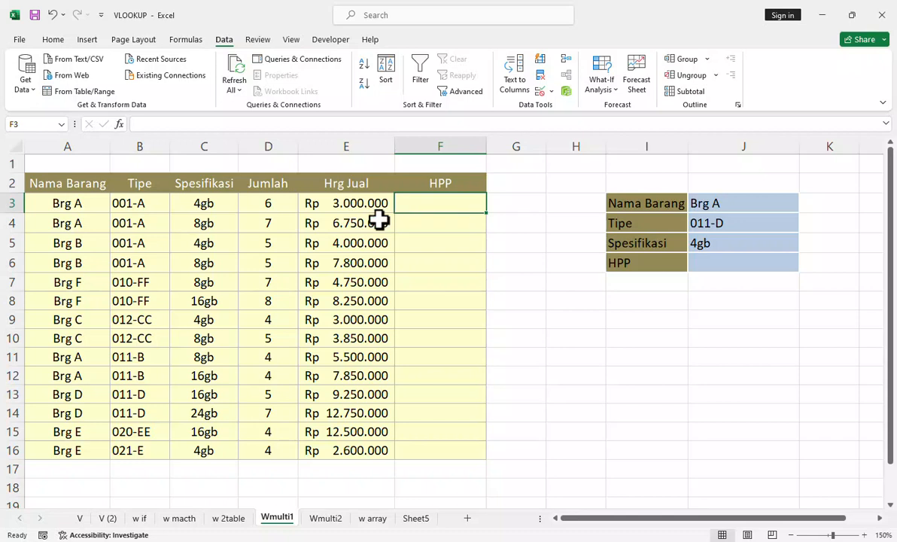
type("=")
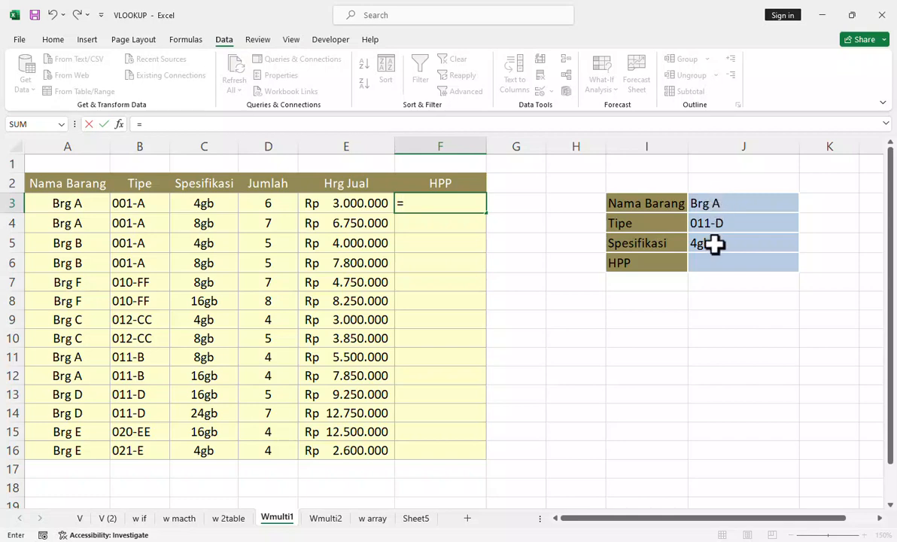
key("BackSpace")
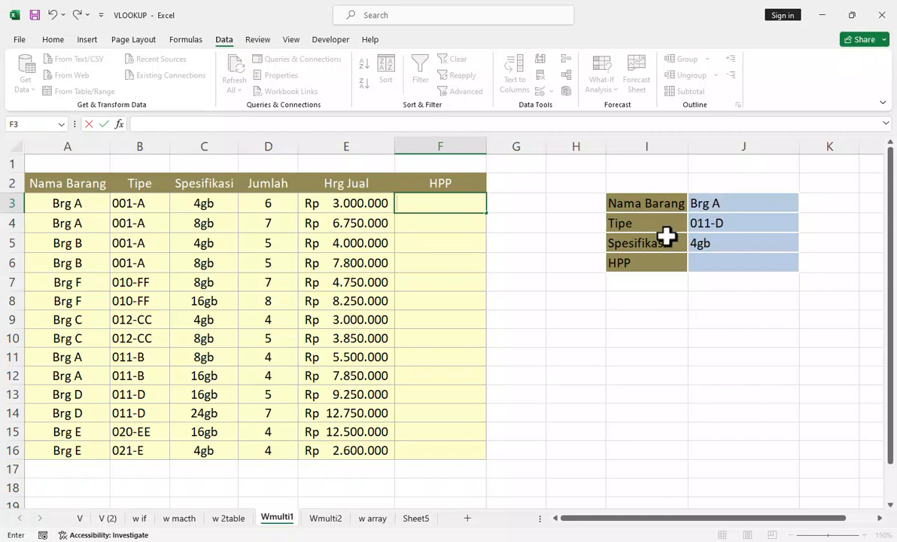
left_click(719, 263)
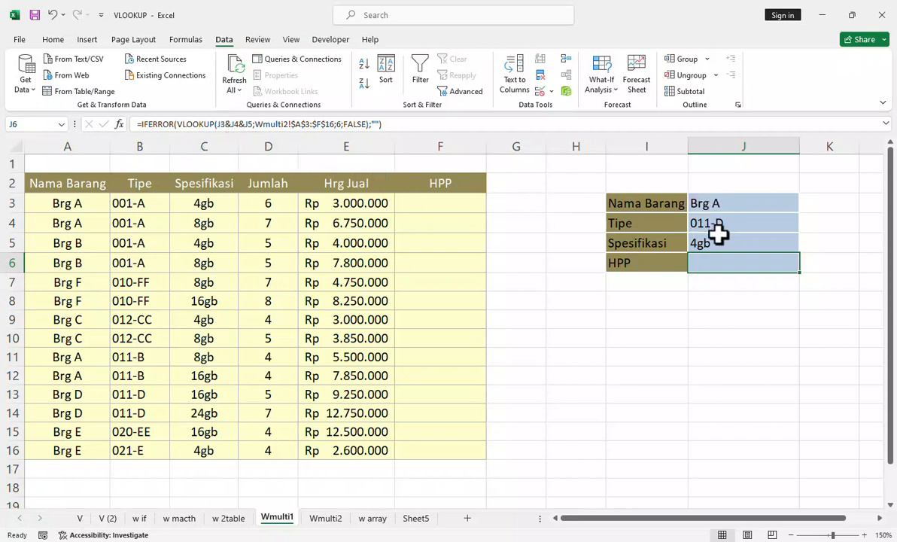
Step: Start a VLOOKUP formula in F3 of Wmulti1 with the combined lookup value A3&B3&C3
left_click(437, 204)
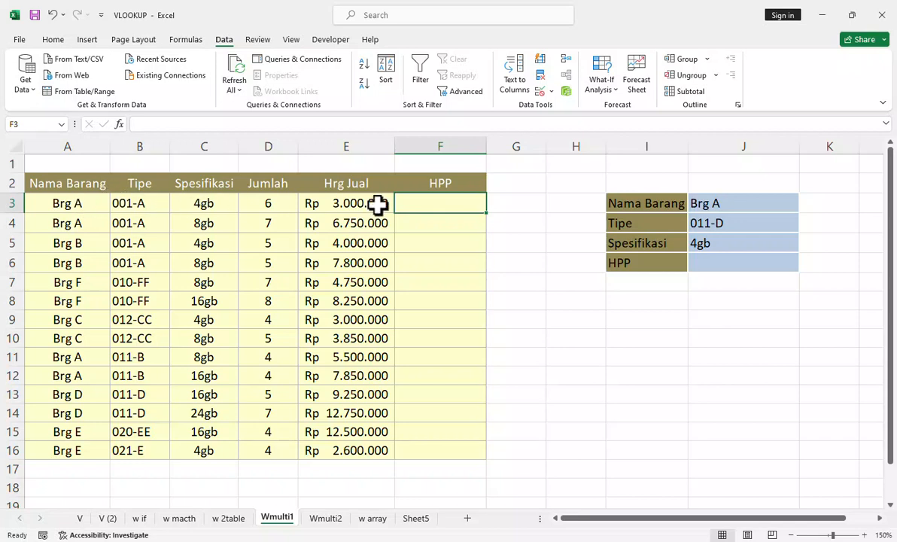
type("=vloo")
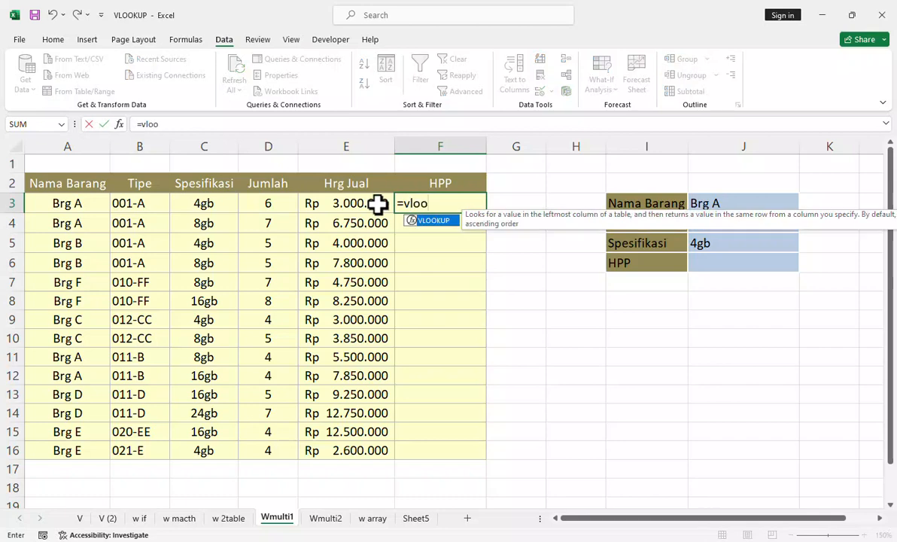
key("Tab")
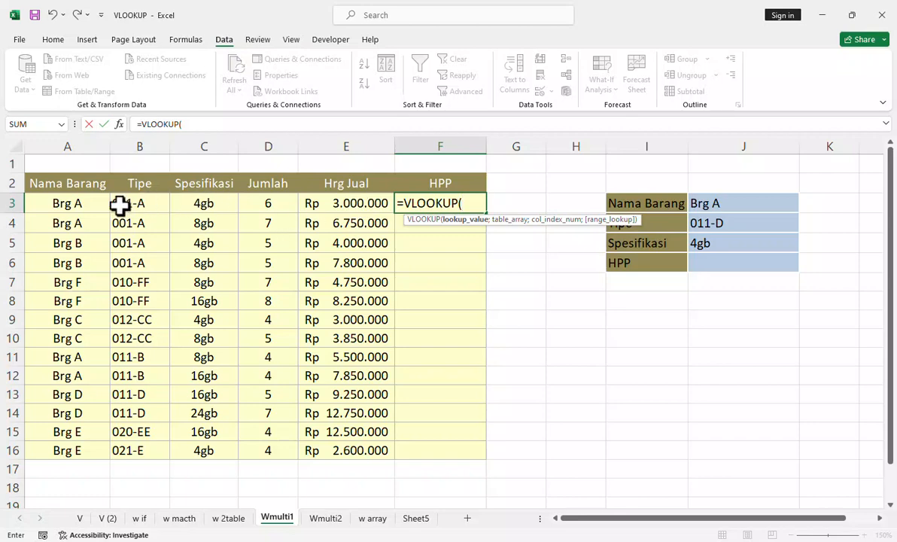
left_click(80, 203)
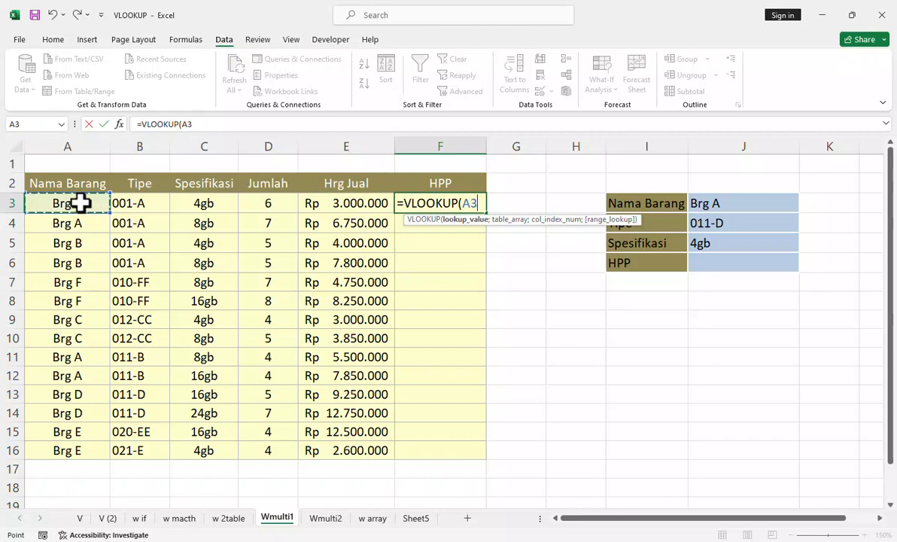
type("&")
left_click(139, 203)
type("&")
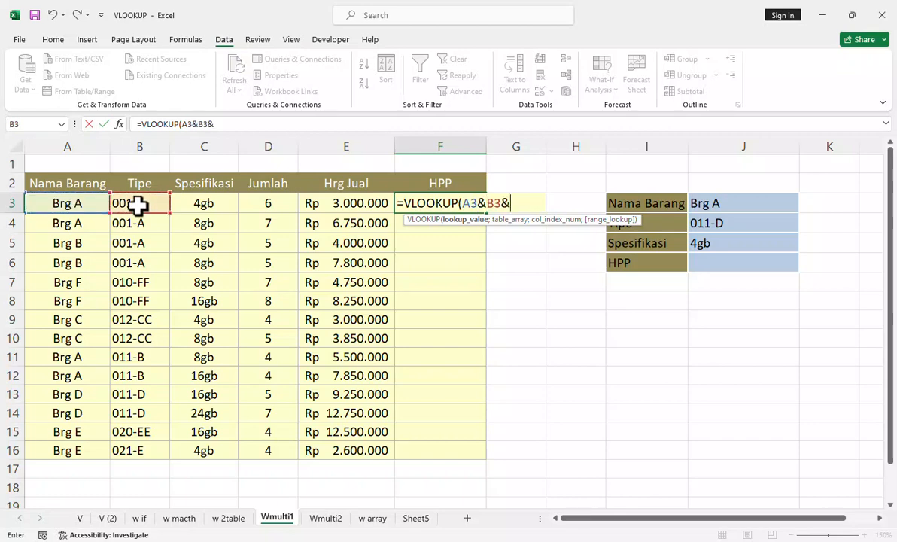
left_click(195, 204)
type("&C3")
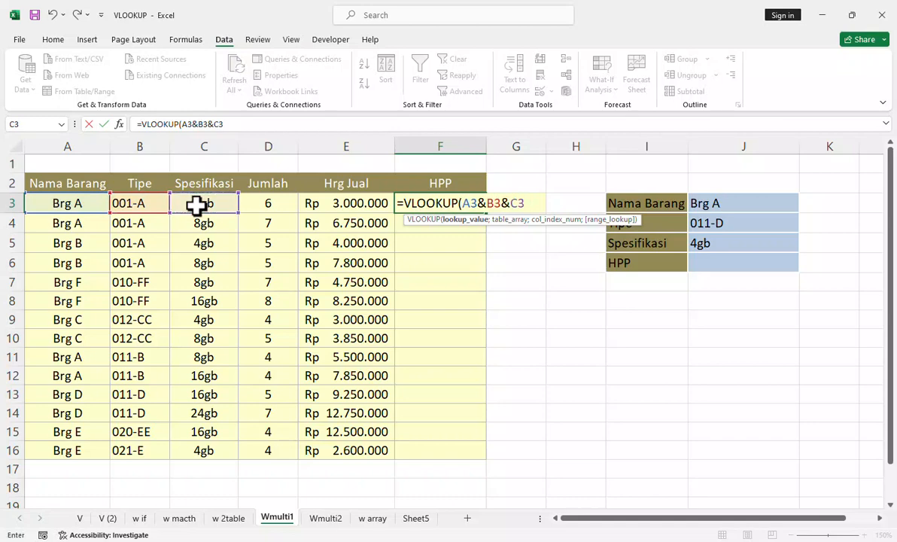
type(";")
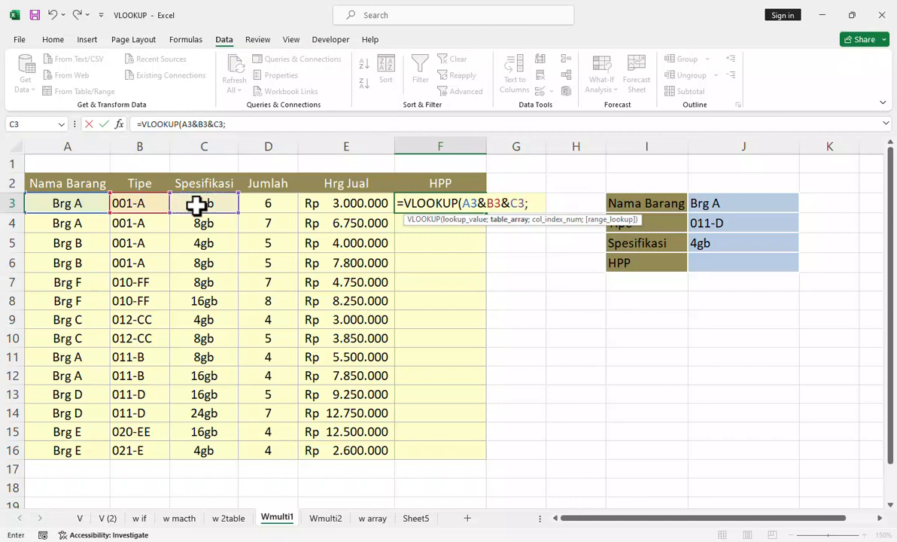
Step: Set the VLOOKUP's table array to range A3:F16 on Wmulti2, locked as the absolute reference $A$3:$F$16
left_click(325, 518)
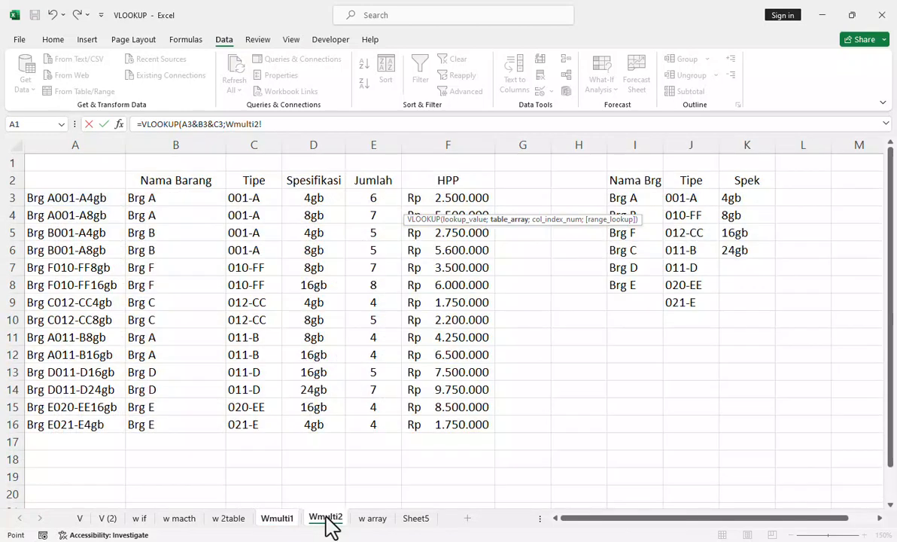
left_click(49, 197)
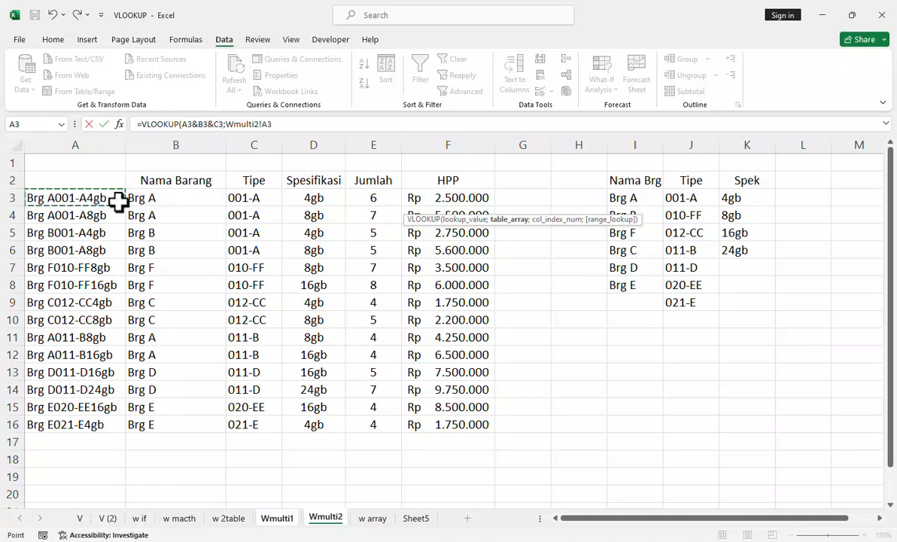
left_click_drag(118, 201, 457, 424)
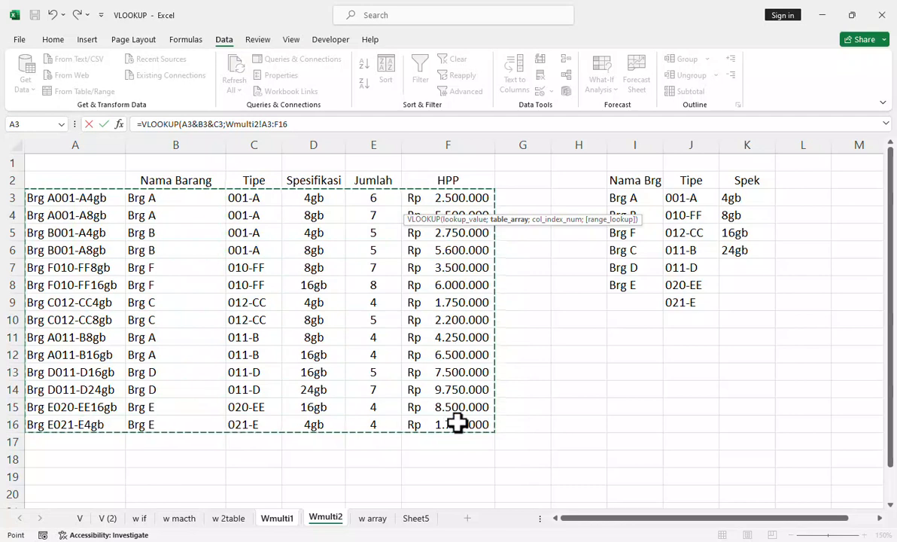
key("F4")
type(";")
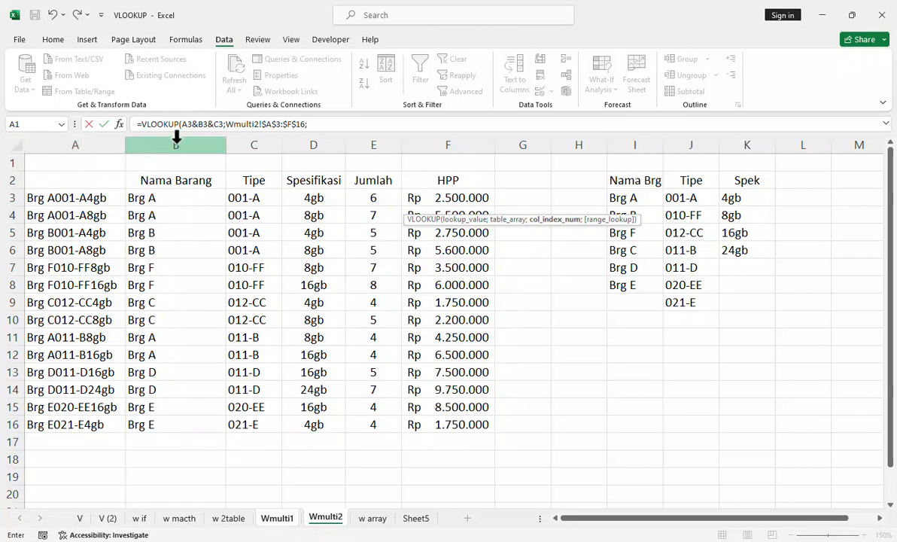
Step: Complete the F3 VLOOKUP with column index 6 and FALSE for an exact match, and enter the formula
left_click(322, 125)
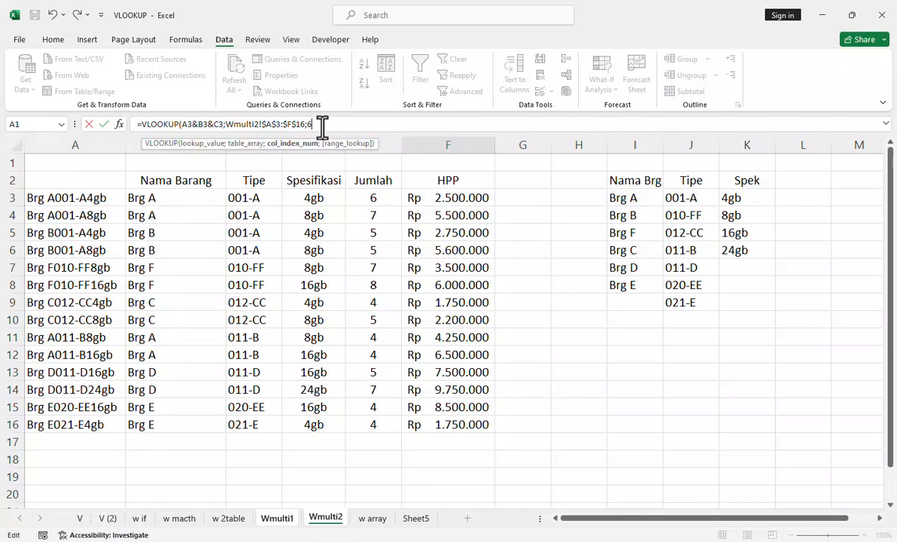
type(";")
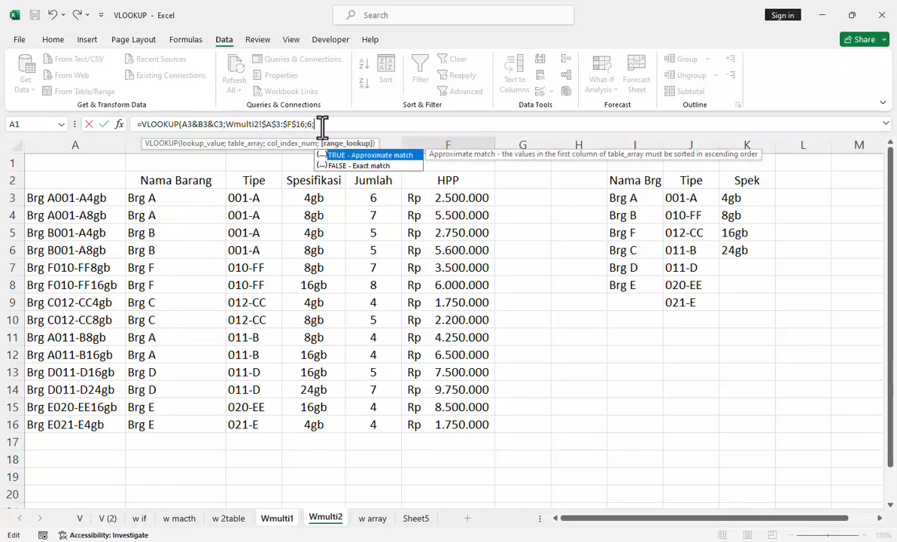
double_click(369, 166)
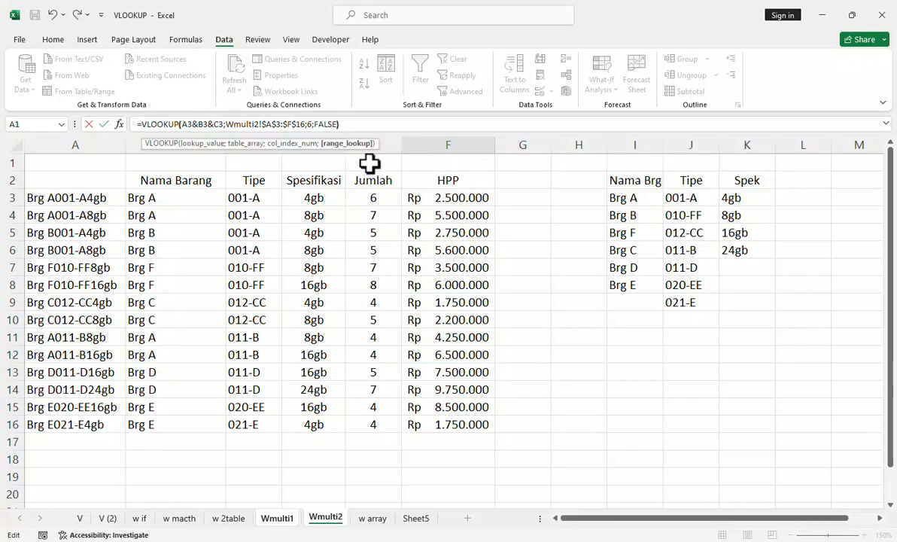
key("Return")
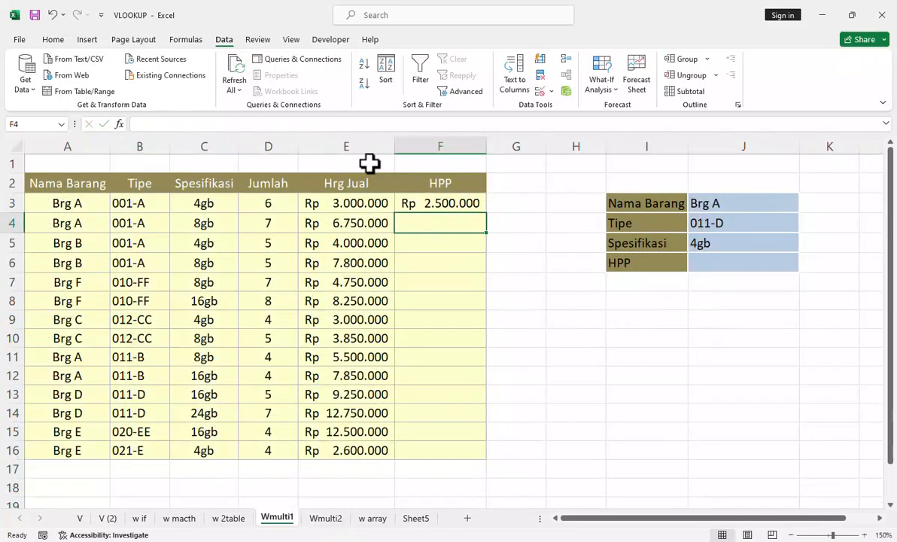
Step: Fill the F3 formula down the HPP column to F16 and check the results against the HPP data on Wmulti2
left_click(452, 203)
double_click(486, 213)
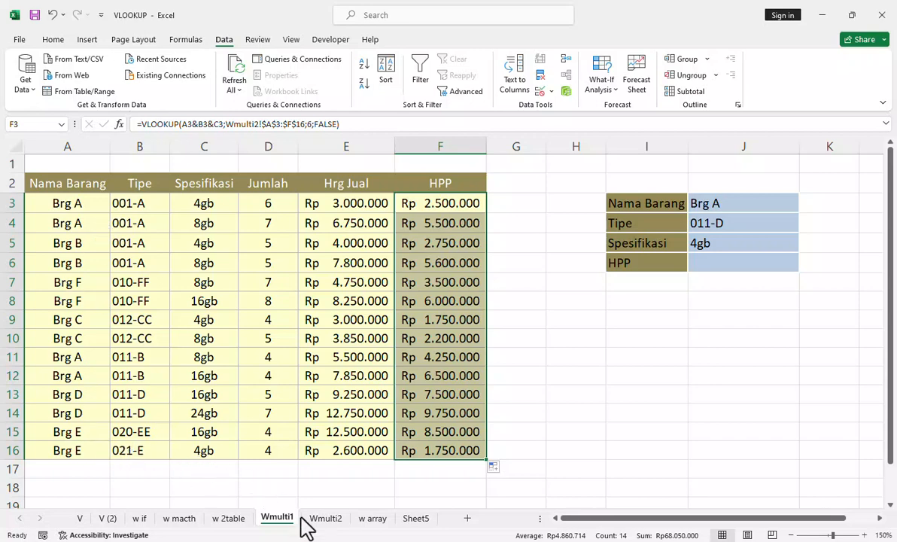
left_click(324, 519)
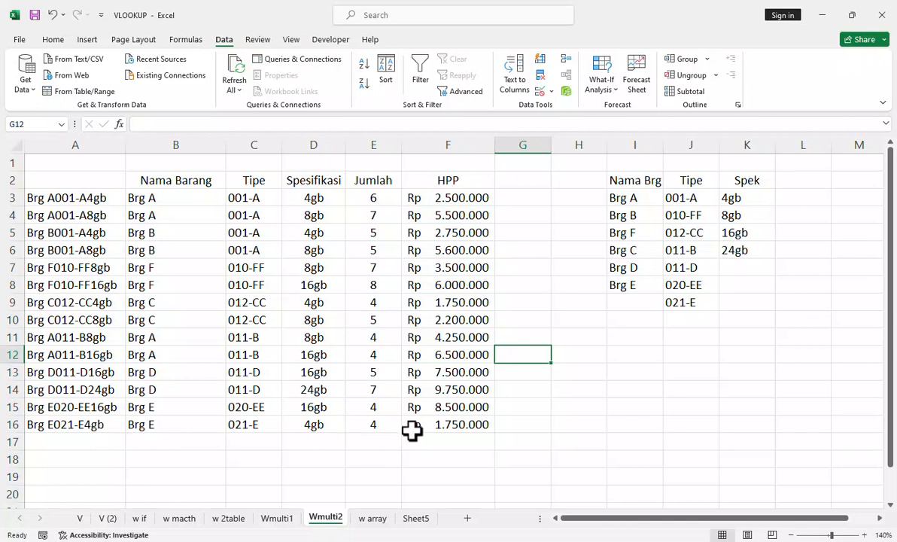
left_click(281, 526)
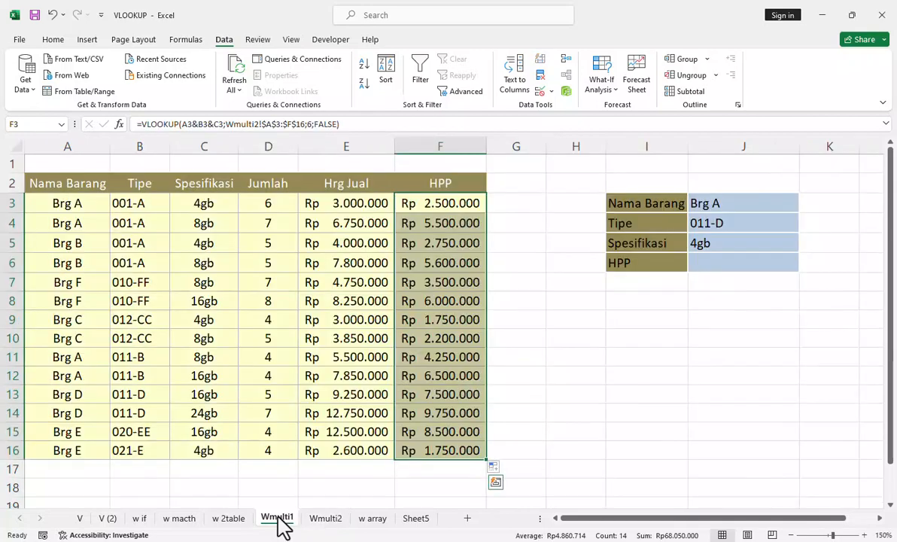
left_click(462, 450)
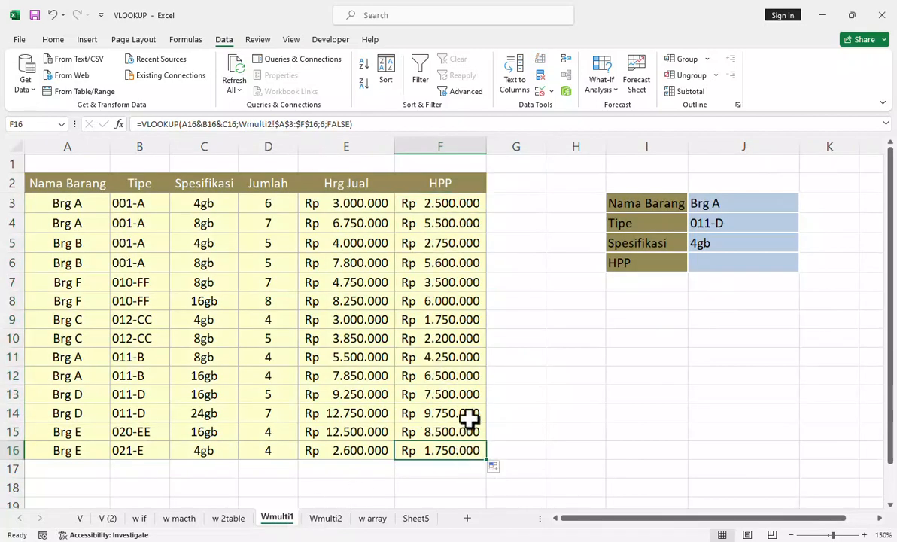